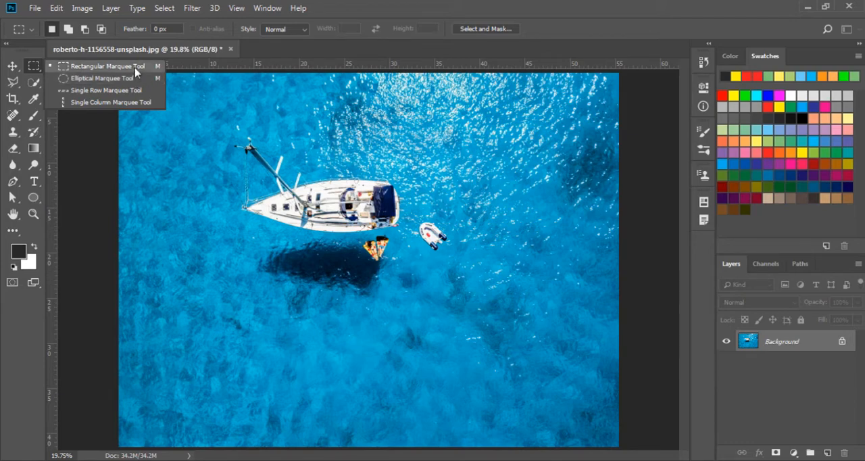
- Draw a rectangular marquee selection around the sailboat and dinghy, shift its outline slightly, and deselect
{"action": "left_click", "coordinate": [137, 68]}
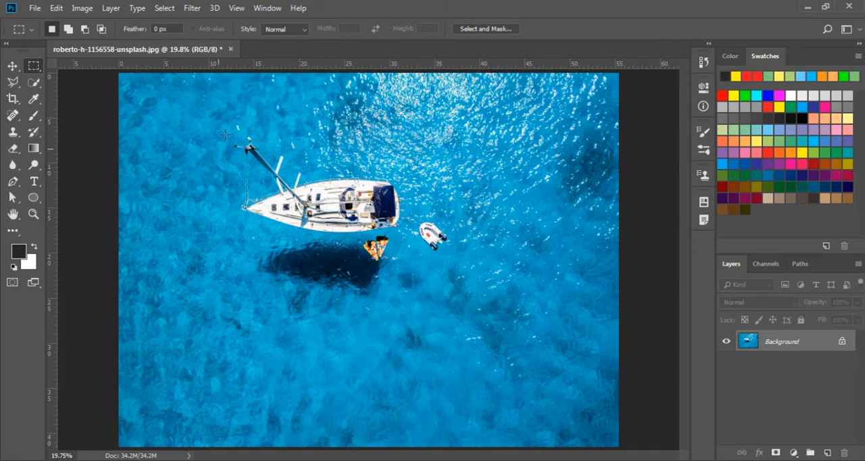
{"action": "left_click_drag", "start_coordinate": [219, 121], "coordinate": [472, 300]}
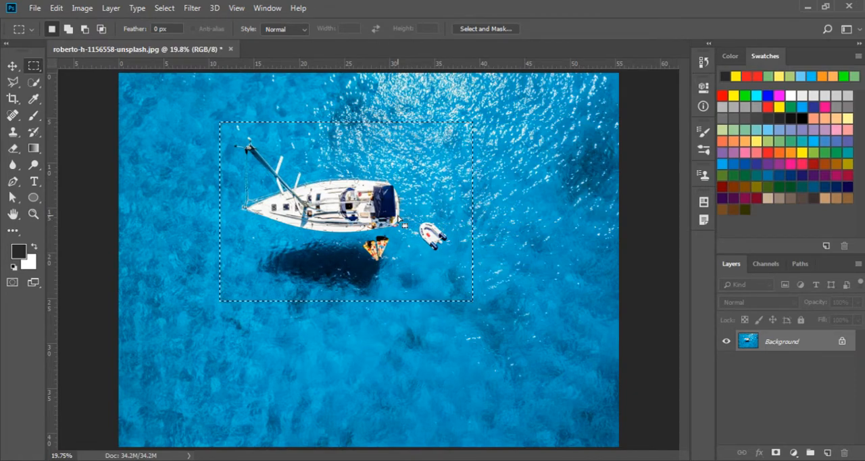
{"action": "mouse_move", "coordinate": [358, 192]}
{"action": "left_mouse_down"}
{"action": "mouse_move", "coordinate": [396, 260]}
{"action": "mouse_move", "coordinate": [440, 206]}
{"action": "mouse_move", "coordinate": [366, 223]}
{"action": "mouse_move", "coordinate": [459, 263]}
{"action": "mouse_move", "coordinate": [368, 184]}
{"action": "left_mouse_up"}
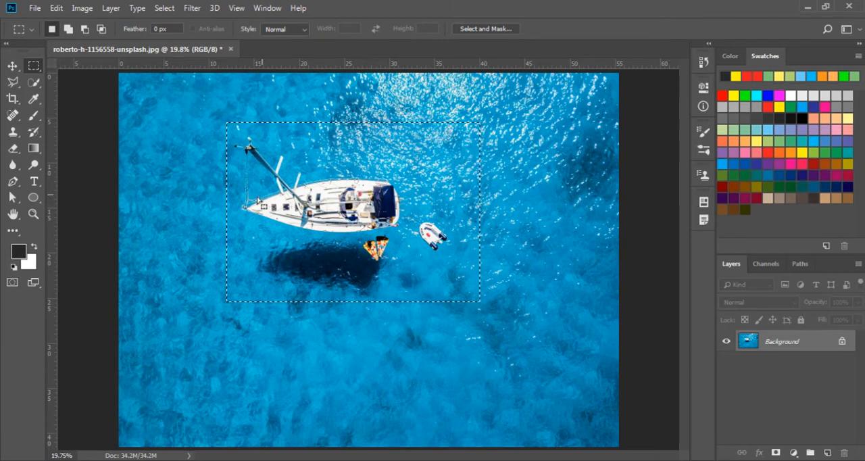
{"action": "left_click", "coordinate": [165, 197]}
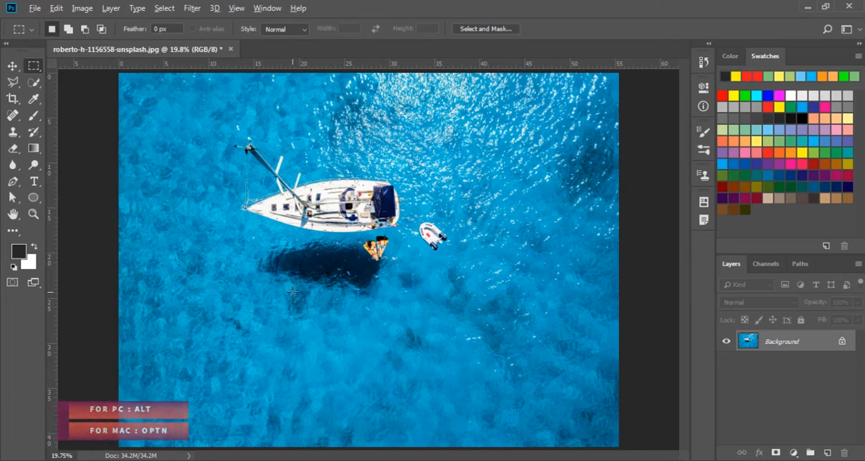
- Draw a large rectangular selection outward from a center point just below the boat's shadow, and clear it
{"action": "left_click_drag", "start_coordinate": [292, 293], "coordinate": [402, 369]}
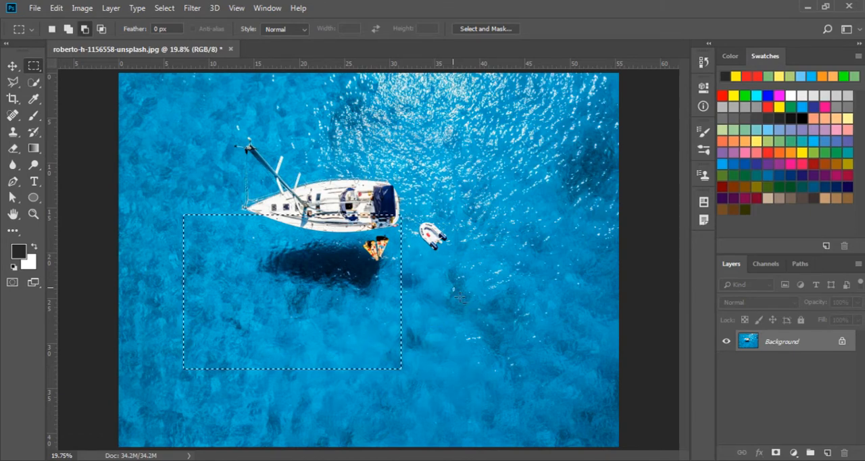
{"action": "left_click_drag", "start_coordinate": [453, 287], "coordinate": [484, 314]}
{"action": "left_click", "coordinate": [484, 314]}
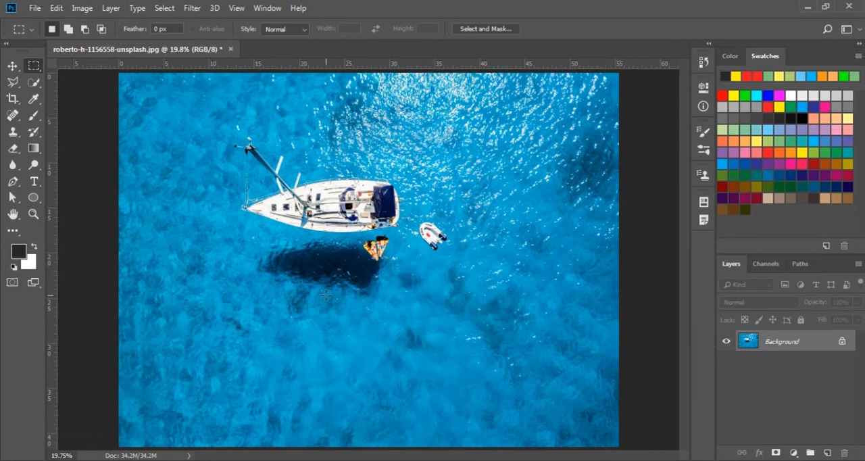
- Draw two smaller marquee selections outward from their centers in the water below the boat's shadow, clearing each one
{"action": "left_click_drag", "start_coordinate": [287, 301], "coordinate": [309, 333]}
{"action": "left_click", "coordinate": [329, 305]}
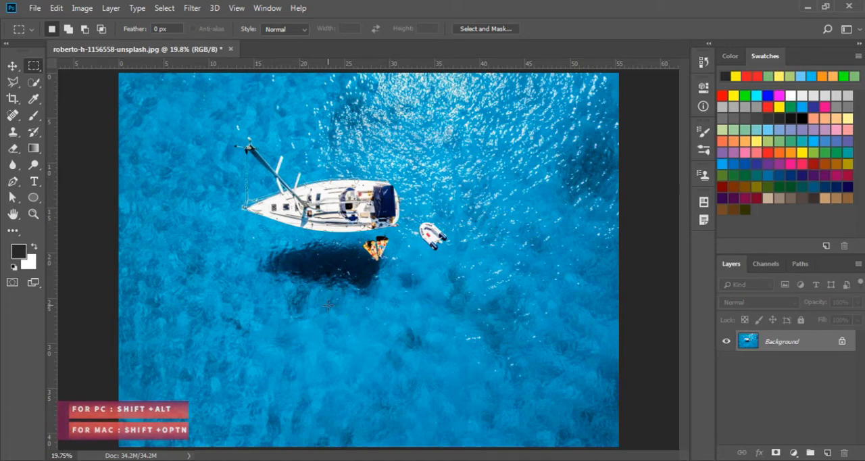
{"action": "mouse_move", "coordinate": [279, 300]}
{"action": "left_mouse_down"}
{"action": "mouse_move", "coordinate": [346, 348]}
{"action": "mouse_move", "coordinate": [389, 348]}
{"action": "mouse_move", "coordinate": [348, 349]}
{"action": "mouse_move", "coordinate": [356, 377]}
{"action": "mouse_move", "coordinate": [365, 378]}
{"action": "mouse_move", "coordinate": [300, 306]}
{"action": "mouse_move", "coordinate": [379, 361]}
{"action": "left_mouse_up"}
{"action": "left_click", "coordinate": [379, 361]}
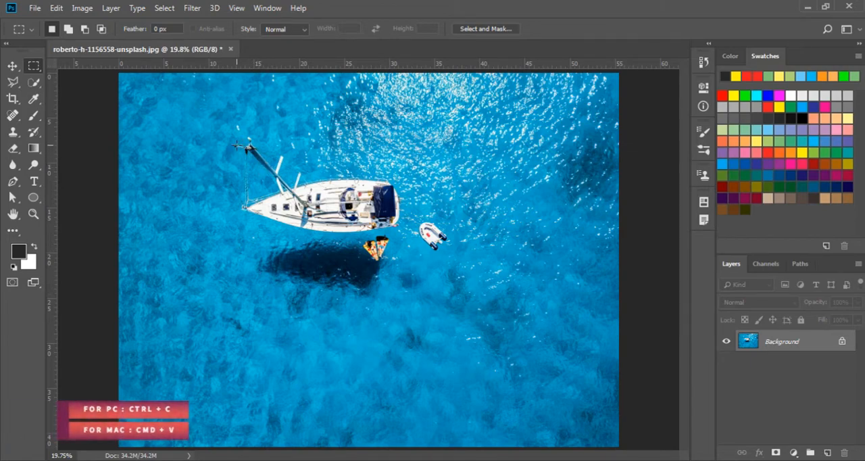
- Select a rectangular area around the sailboat and dinghy and paste a copy of it onto a new layer
{"action": "left_click_drag", "start_coordinate": [218, 129], "coordinate": [468, 311]}
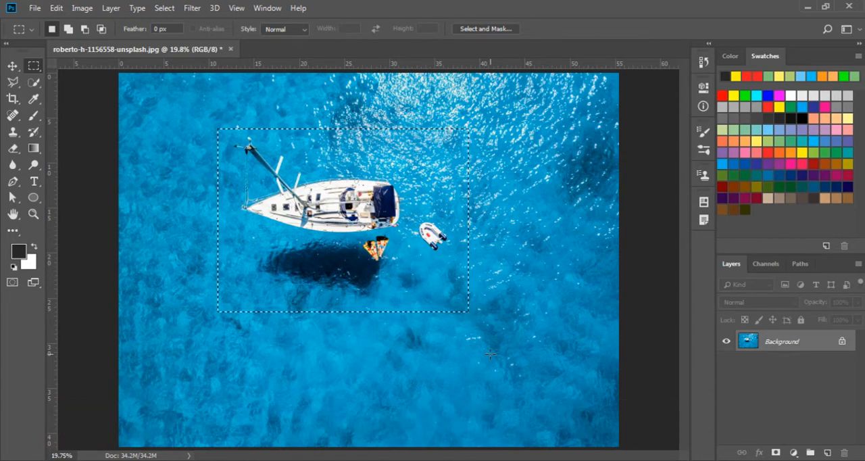
{"action": "key", "text": "ctrl+c"}
{"action": "key", "text": "ctrl+v"}
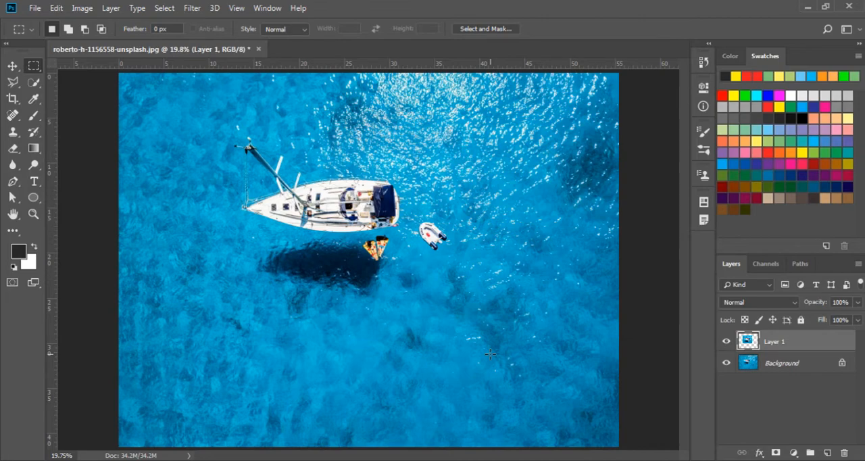
- Toggle the Background layer's visibility to check the pasted area, and undo the paste, leaving nothing selected
{"action": "left_click", "coordinate": [726, 363]}
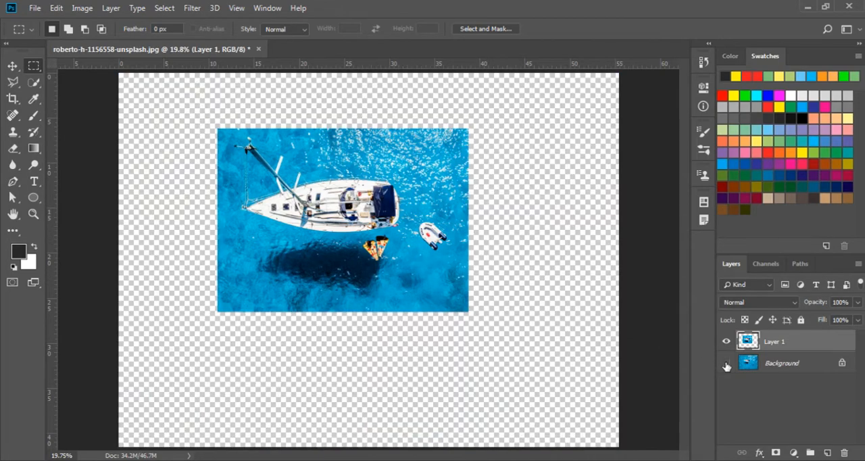
{"action": "left_click", "coordinate": [726, 364]}
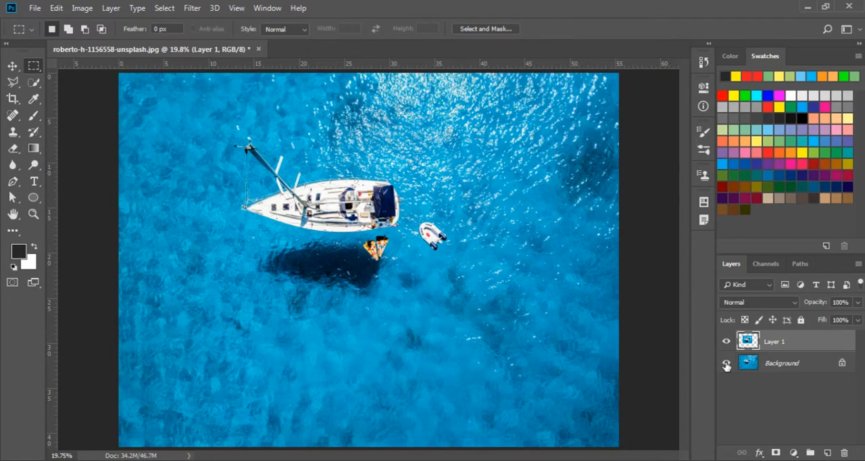
{"action": "left_click", "coordinate": [726, 363]}
{"action": "left_click", "coordinate": [726, 364]}
{"action": "left_click", "coordinate": [726, 364]}
{"action": "left_click", "coordinate": [726, 364]}
{"action": "key", "text": "ctrl+z"}
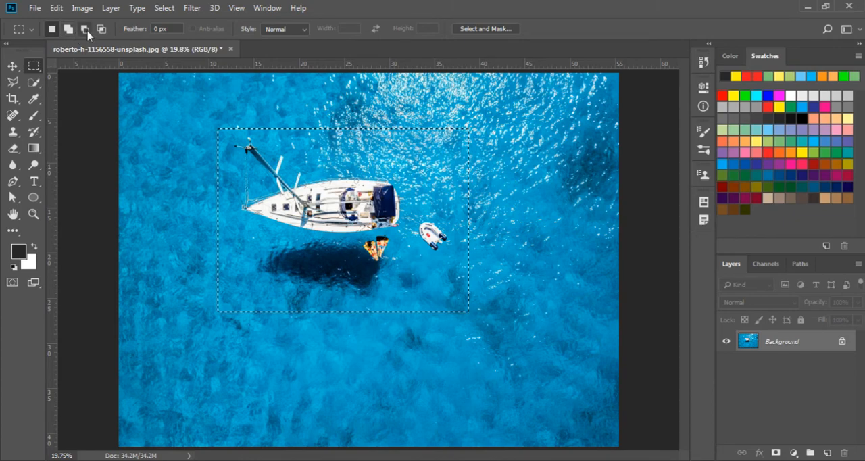
{"action": "left_click", "coordinate": [145, 110]}
- Draw an elliptical marquee selection around the sailboat and dinghy, and clear it
{"action": "right_click", "coordinate": [32, 67]}
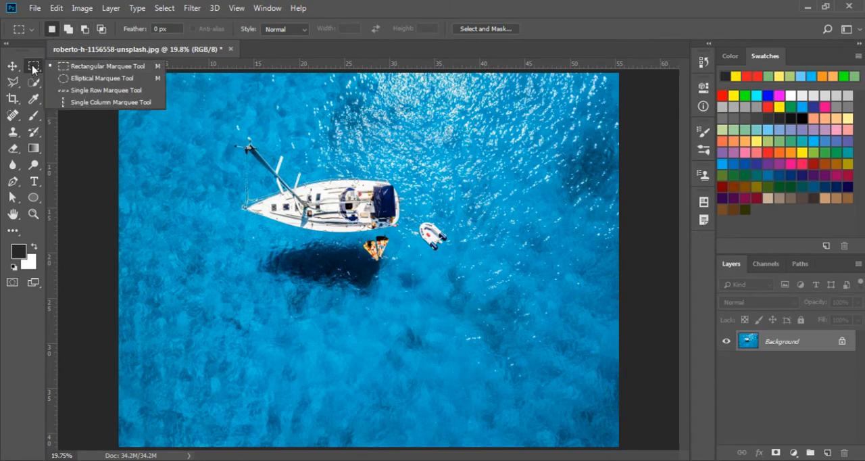
{"action": "left_click", "coordinate": [79, 80]}
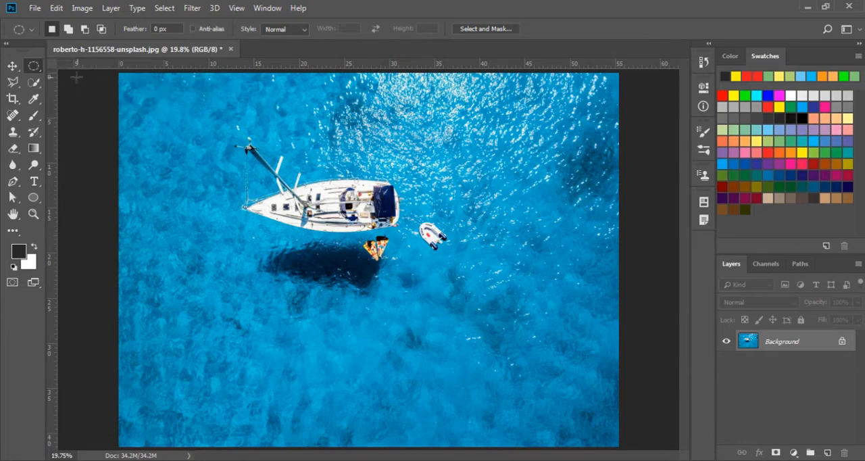
{"action": "right_click", "coordinate": [34, 67]}
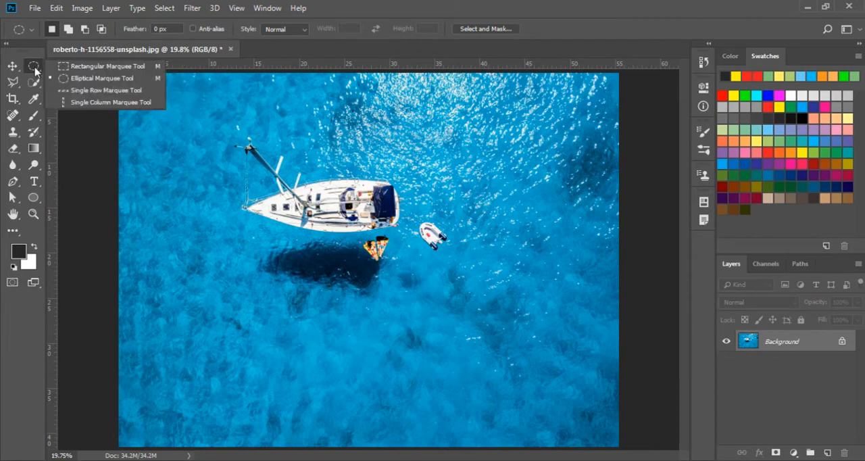
{"action": "left_click", "coordinate": [78, 81]}
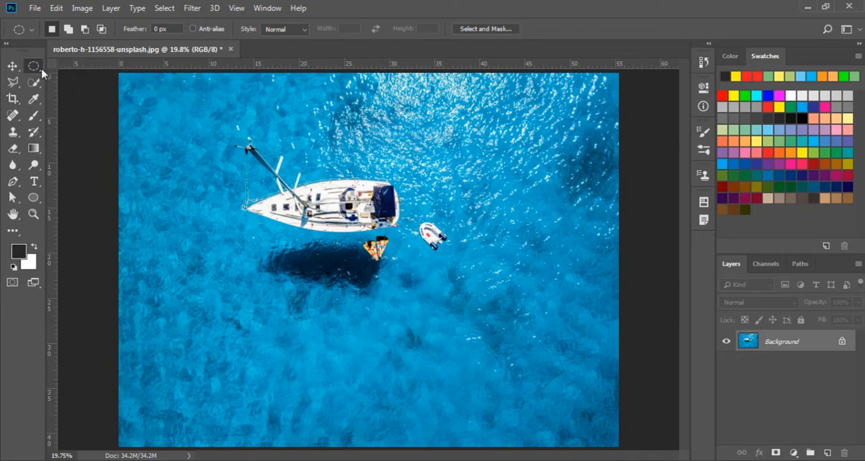
{"action": "right_click", "coordinate": [34, 67]}
{"action": "left_click", "coordinate": [77, 80]}
{"action": "left_click_drag", "start_coordinate": [217, 124], "coordinate": [475, 305]}
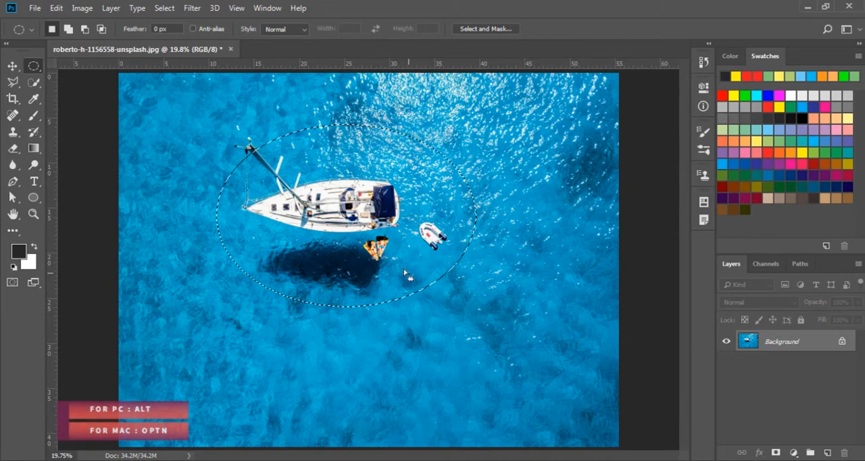
{"action": "key", "text": "alt"}
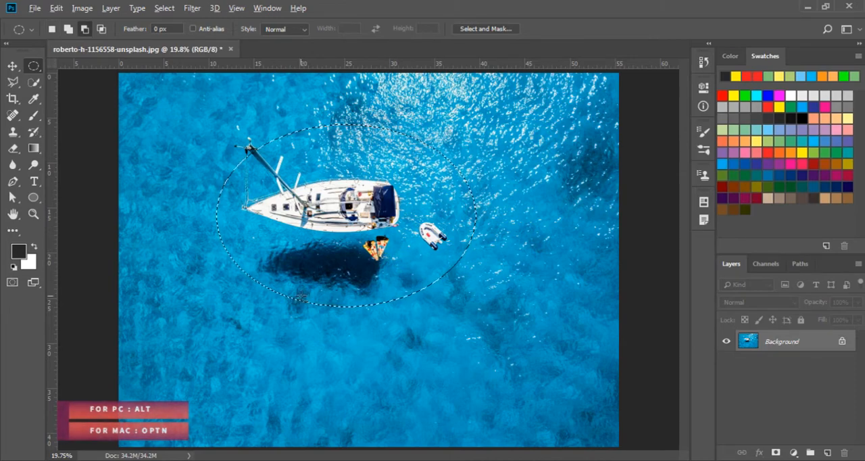
{"action": "left_click", "coordinate": [278, 318]}
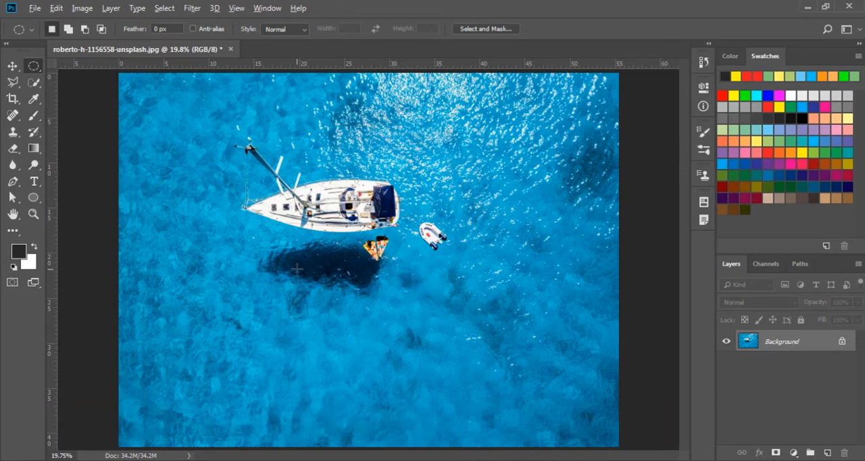
- Draw elliptical selections outward from a center point on the boat's shadow, shifting the first one slightly and clearing each
{"action": "left_click_drag", "start_coordinate": [297, 269], "coordinate": [400, 339]}
{"action": "mouse_move", "coordinate": [349, 254]}
{"action": "left_mouse_down"}
{"action": "mouse_move", "coordinate": [389, 253]}
{"action": "mouse_move", "coordinate": [375, 267]}
{"action": "mouse_move", "coordinate": [360, 265]}
{"action": "left_mouse_up"}
{"action": "key", "text": "ctrl+d"}
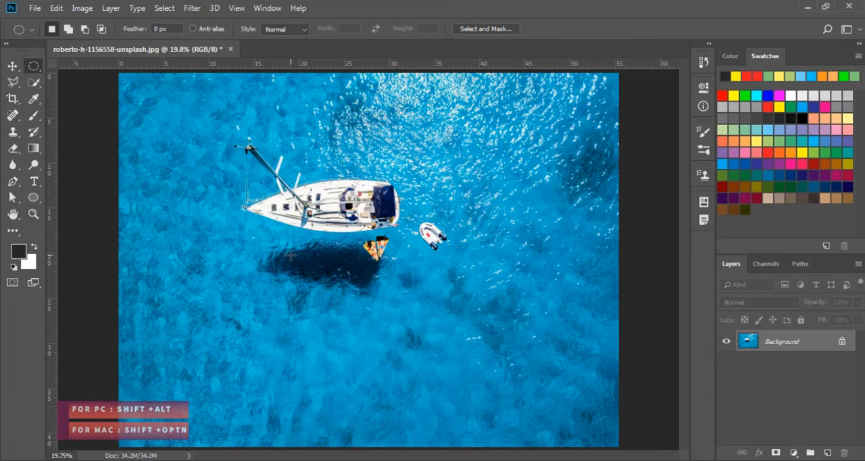
{"action": "left_click_drag", "start_coordinate": [291, 261], "coordinate": [376, 341]}
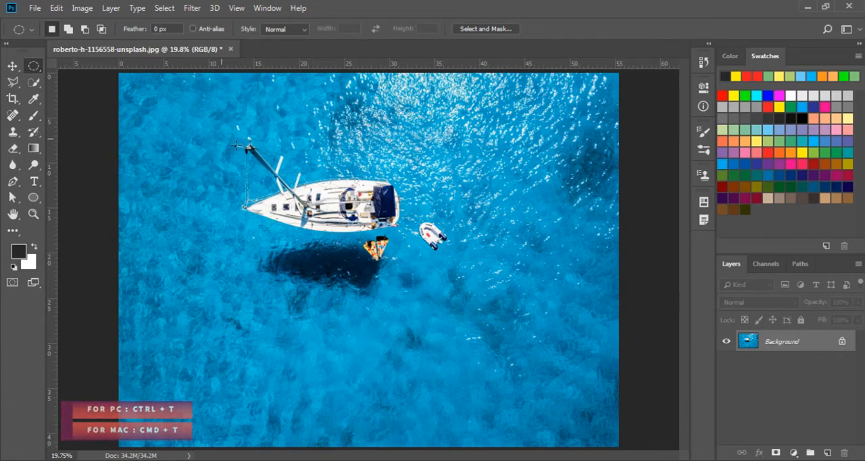
- Shift the pixels of an elliptical area around the sailboat slightly to the left with Free Transform, and undo the move
{"action": "left_click_drag", "start_coordinate": [220, 137], "coordinate": [470, 323]}
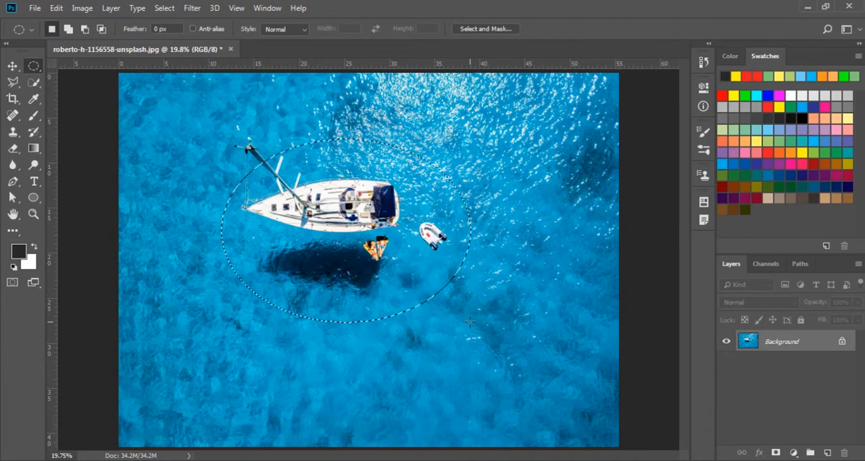
{"action": "key", "text": "ctrl+t"}
{"action": "left_click_drag", "start_coordinate": [329, 246], "coordinate": [359, 220]}
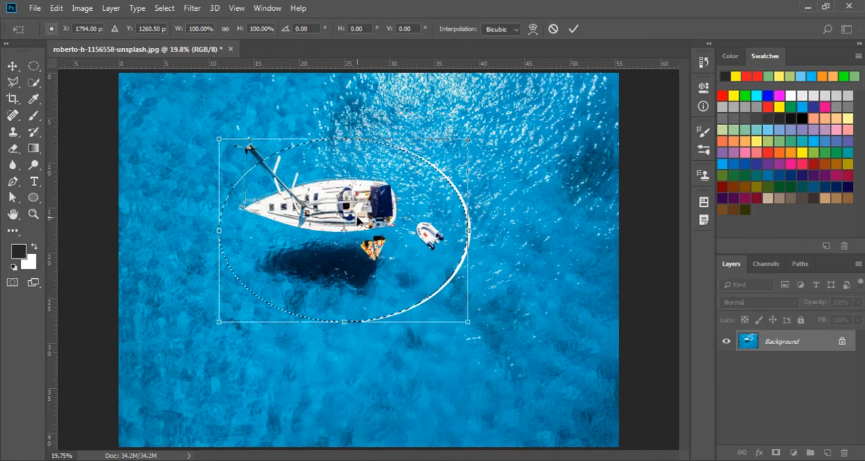
{"action": "key", "text": "Return"}
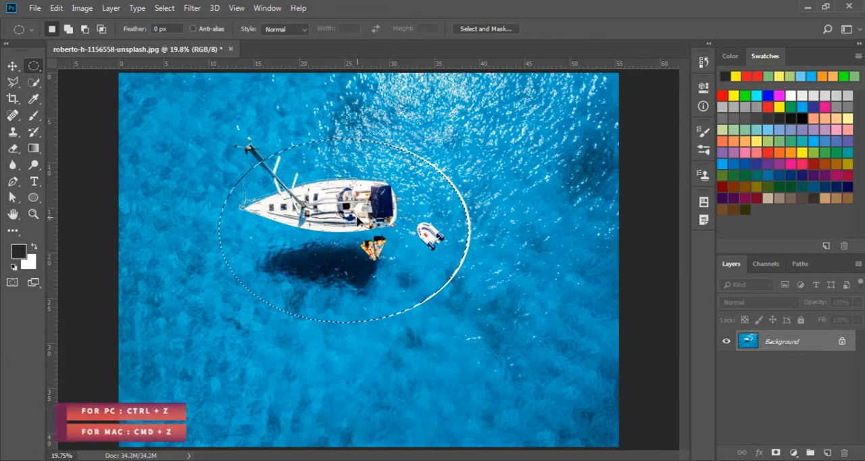
{"action": "key", "text": "ctrl+d"}
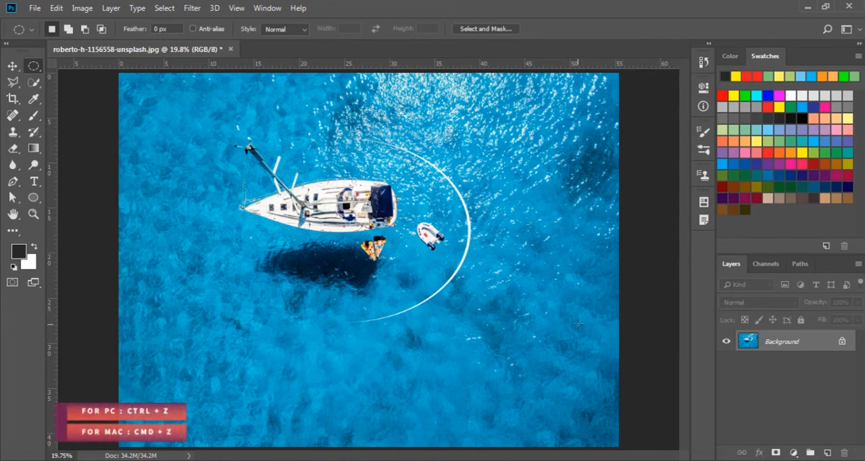
{"action": "key", "text": "ctrl+z"}
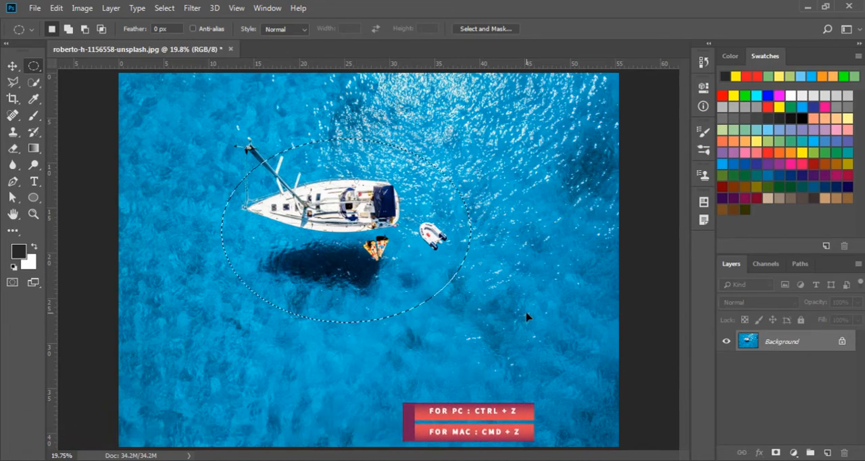
{"action": "key", "text": "ctrl+z"}
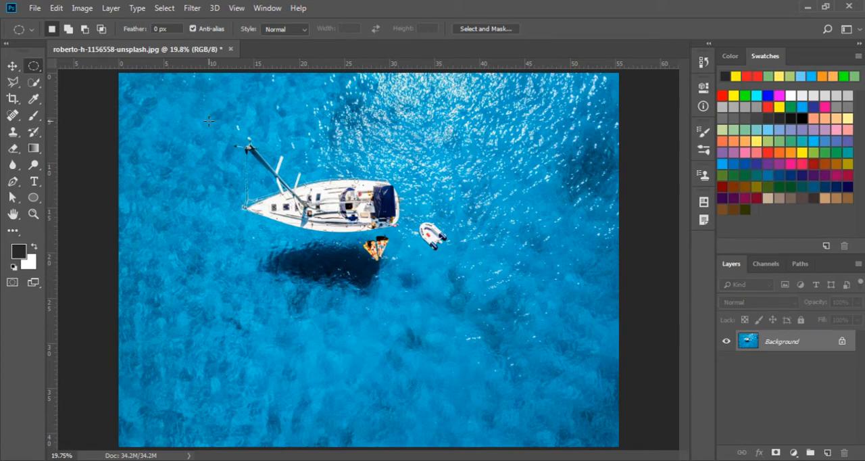
- Draw a selection around the sailboat and dinghy with the Rectangular Marquee Tool
{"action": "right_click", "coordinate": [33, 68]}
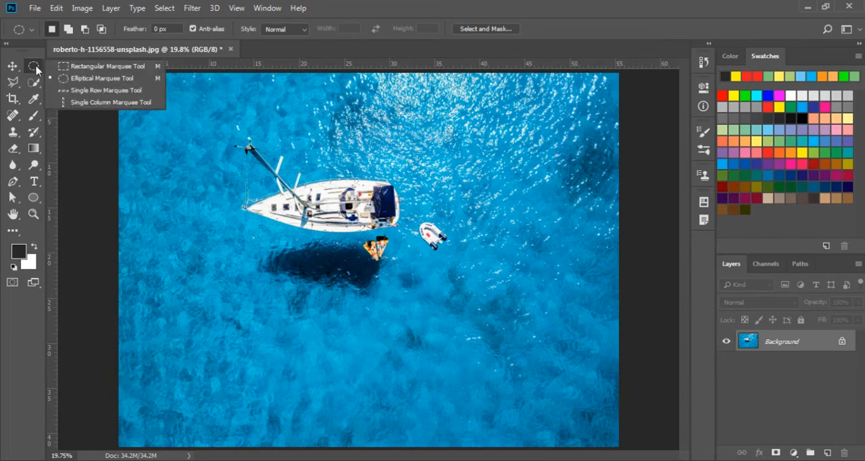
{"action": "left_click", "coordinate": [57, 70]}
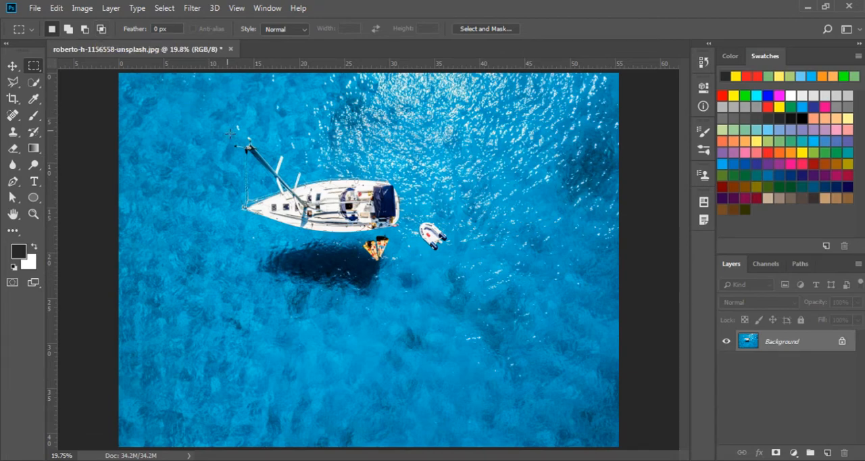
{"action": "left_click_drag", "start_coordinate": [216, 129], "coordinate": [492, 312]}
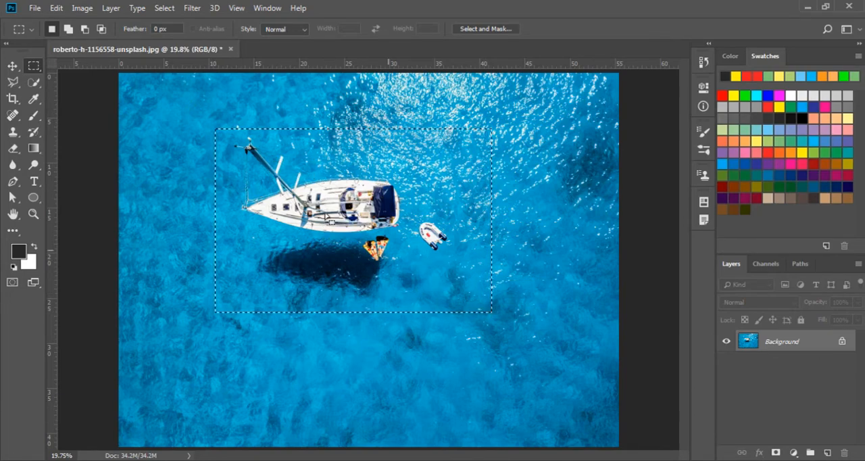
- Add two overlapping rectangles to the selection toward the image's lower right, returning to New Selection mode before adding the second
{"action": "left_click", "coordinate": [67, 29]}
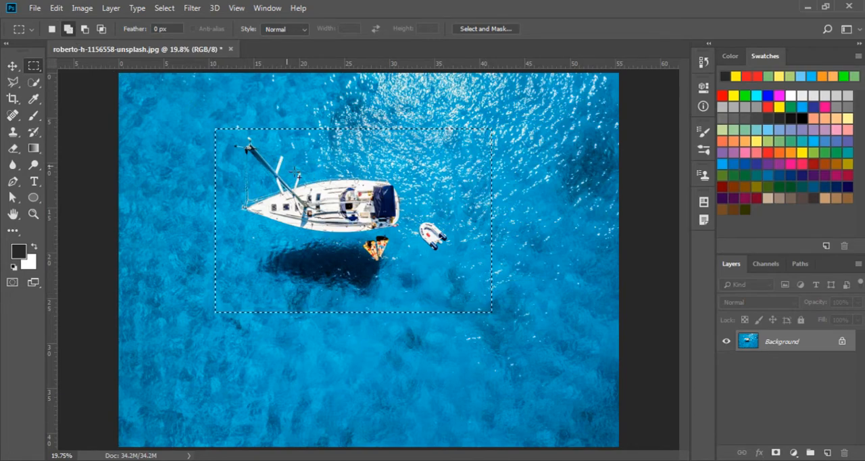
{"action": "left_click_drag", "start_coordinate": [397, 206], "coordinate": [576, 369]}
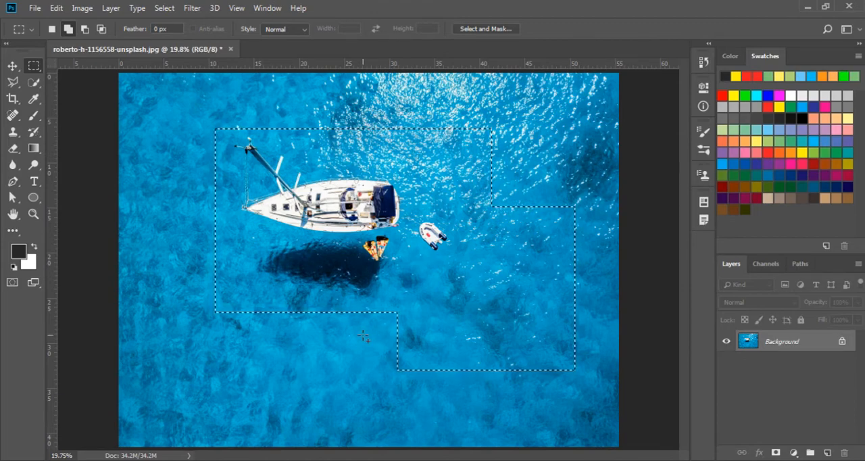
{"action": "left_click", "coordinate": [52, 28]}
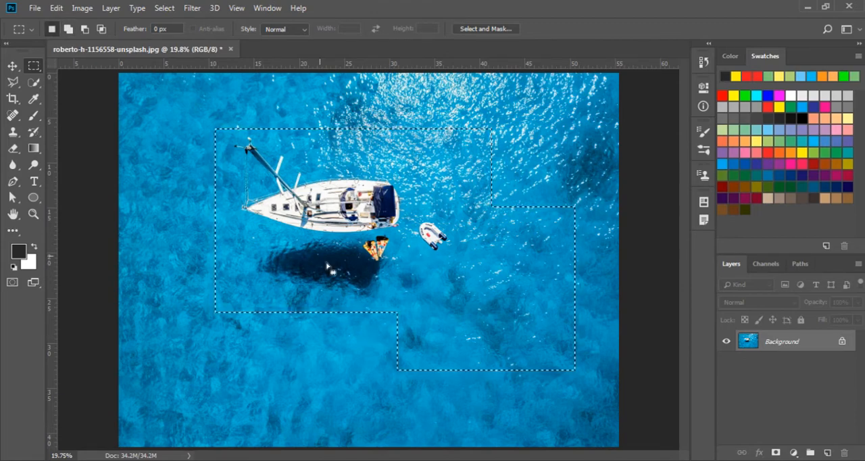
{"action": "key", "text": "shift"}
{"action": "left_click_drag", "start_coordinate": [436, 273], "coordinate": [595, 397]}
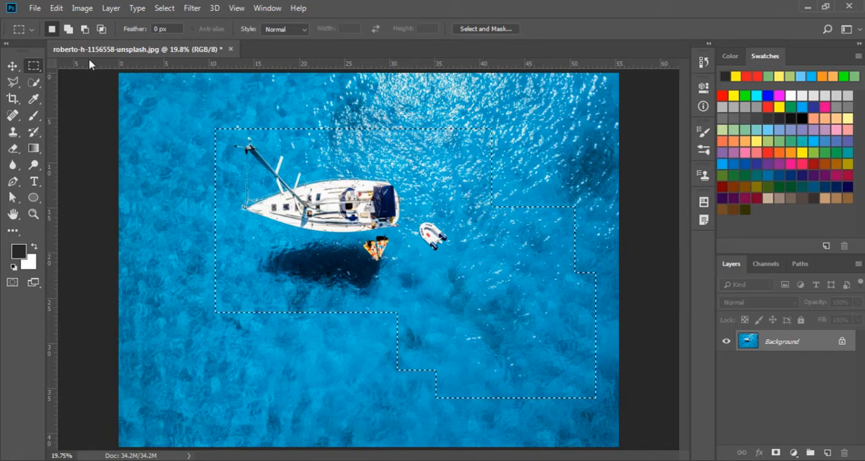
- Subtract two rectangles from the selection's lower-right part, returning to New Selection mode before subtracting the second
{"action": "left_click", "coordinate": [85, 29]}
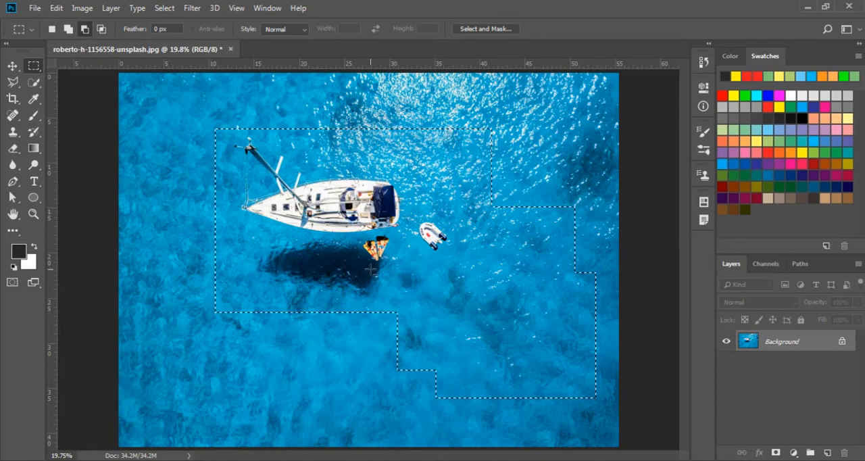
{"action": "left_click_drag", "start_coordinate": [440, 282], "coordinate": [606, 411]}
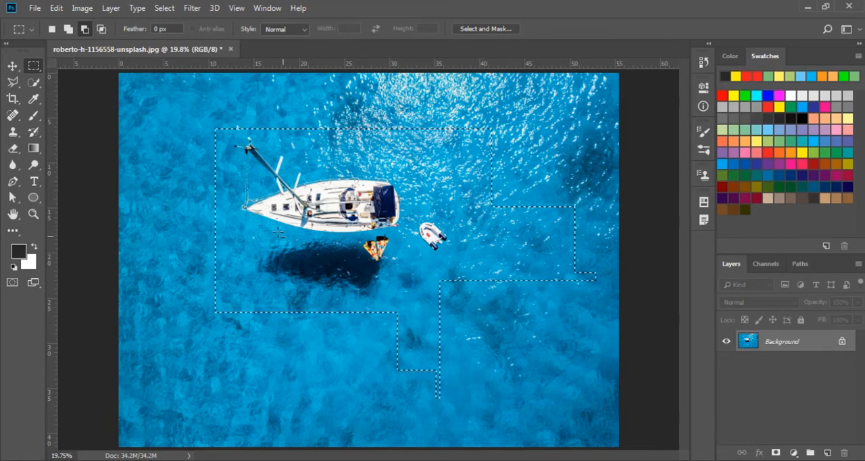
{"action": "left_click", "coordinate": [53, 30]}
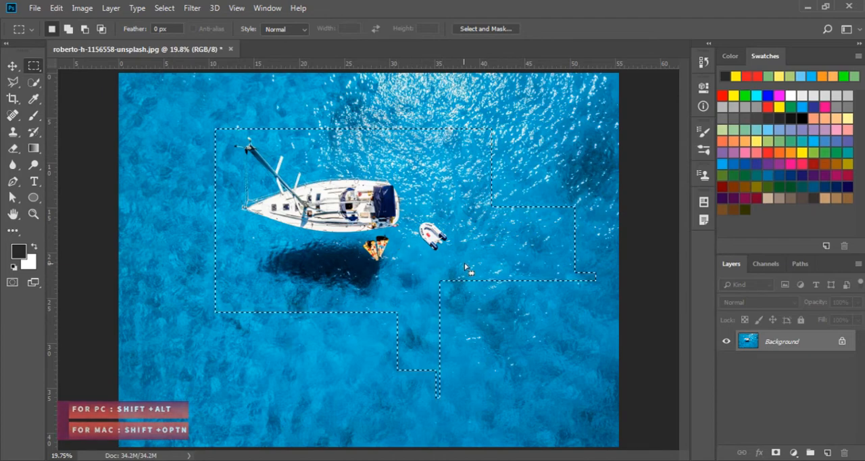
{"action": "key", "text": "shift+alt"}
{"action": "left_click_drag", "start_coordinate": [510, 211], "coordinate": [601, 312]}
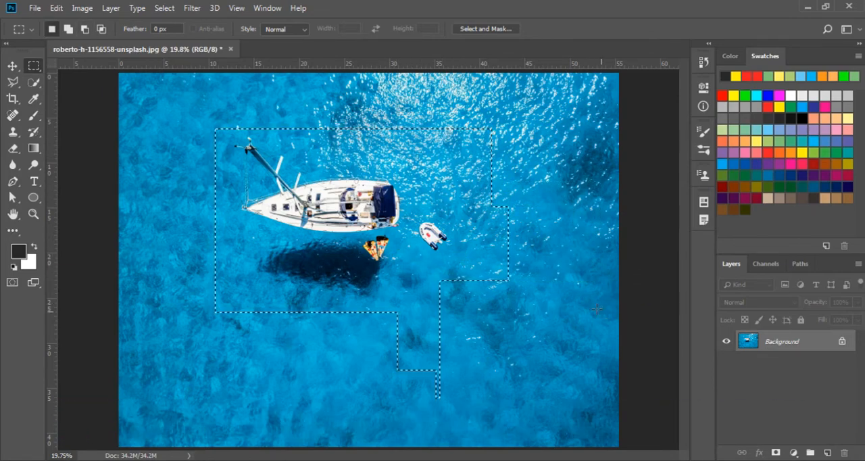
- Intersect the selection with two rectangles drawn over the sailboat, returning to New Selection mode between them, and clear the selection
{"action": "left_click", "coordinate": [101, 29]}
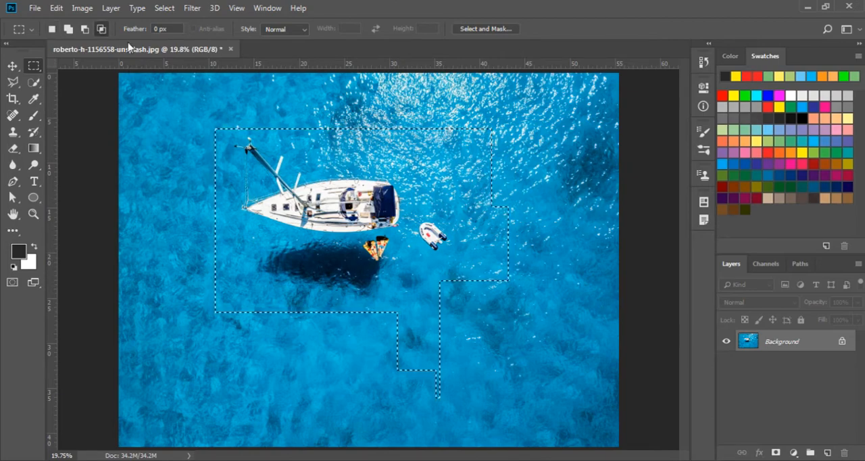
{"action": "left_click_drag", "start_coordinate": [278, 105], "coordinate": [462, 401]}
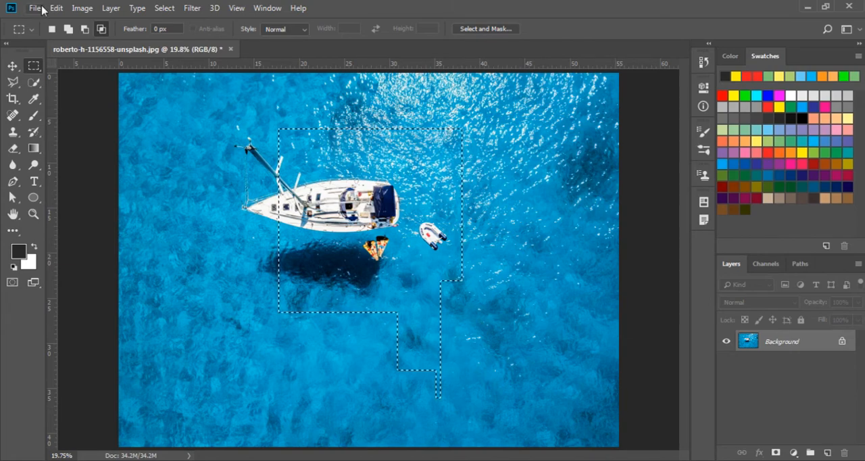
{"action": "left_click", "coordinate": [52, 29]}
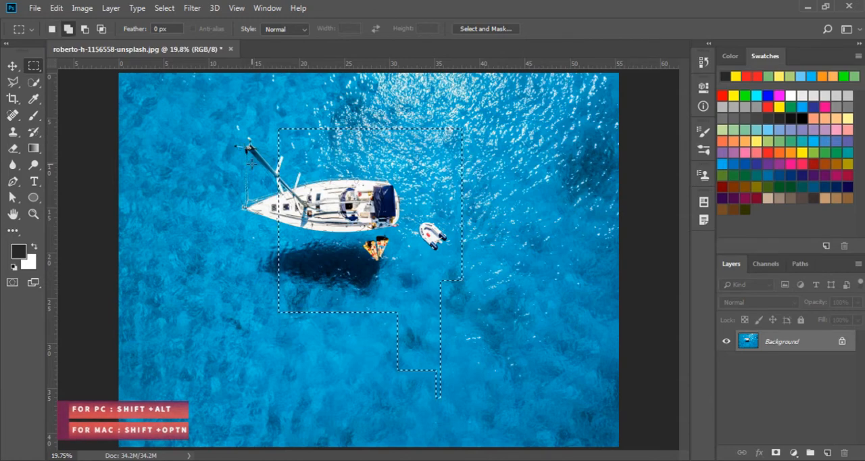
{"action": "key", "text": "shift+alt"}
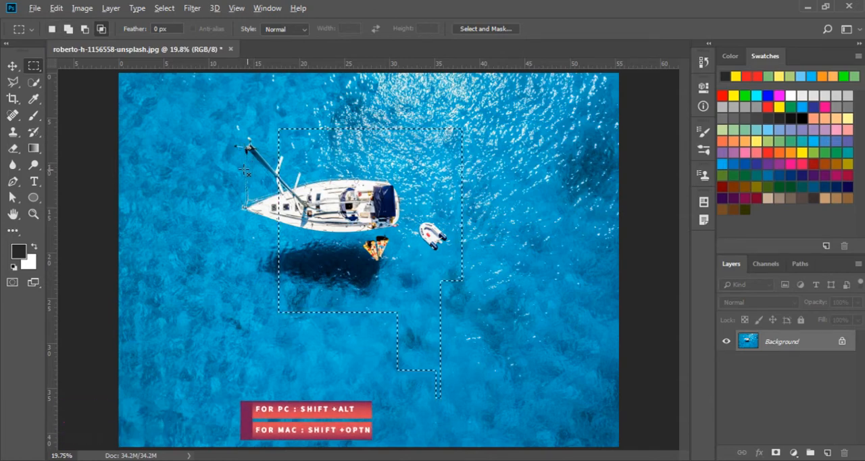
{"action": "left_click_drag", "start_coordinate": [243, 170], "coordinate": [493, 282]}
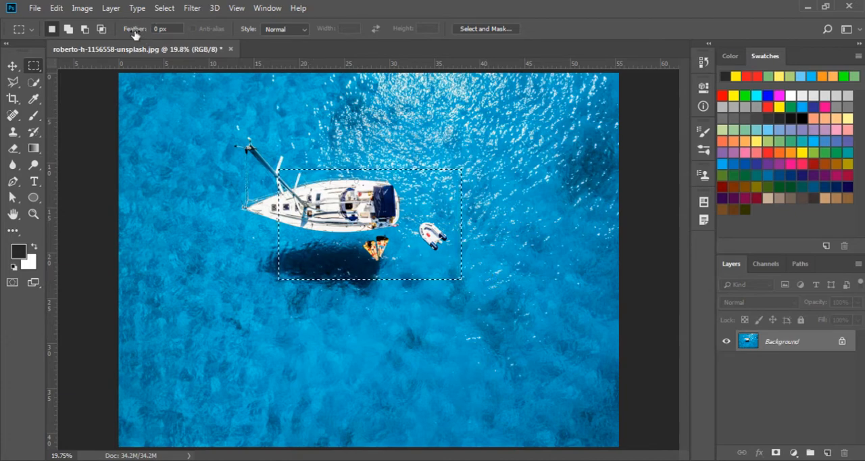
{"action": "key", "text": "ctrl+d"}
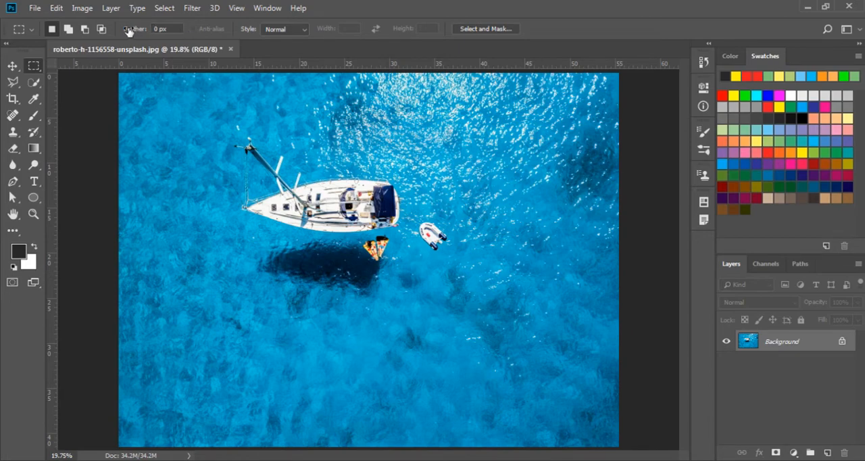
- Set the marquee feather to 34.8 px and copy a rectangular area around the sailboat and dinghy onto a new layer
{"action": "left_click_drag", "start_coordinate": [127, 29], "coordinate": [238, 39]}
{"action": "left_click_drag", "start_coordinate": [128, 31], "coordinate": [185, 34]}
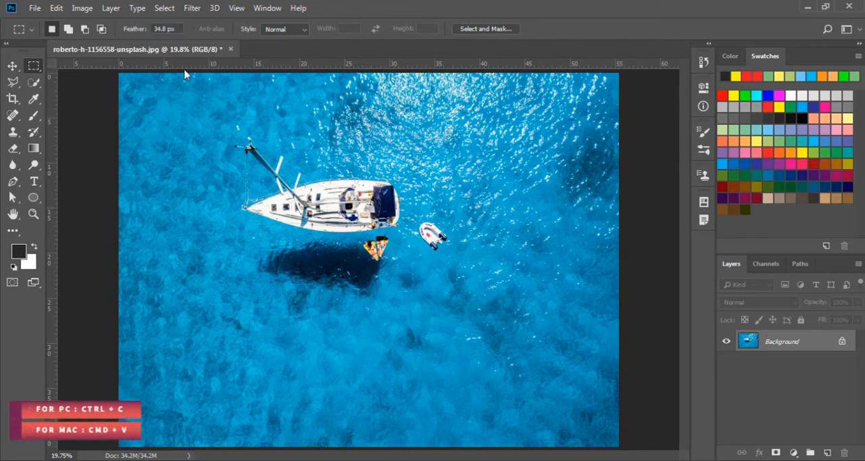
{"action": "left_click_drag", "start_coordinate": [210, 131], "coordinate": [467, 297]}
{"action": "key", "text": "ctrl+c"}
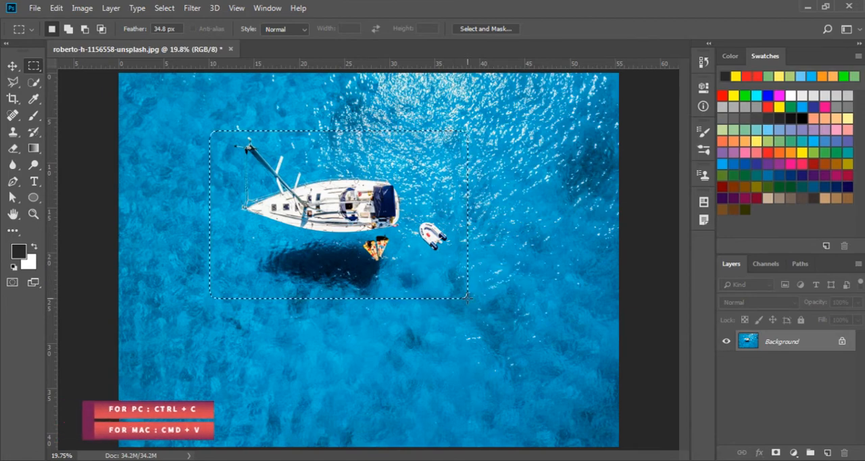
{"action": "key", "text": "ctrl+v"}
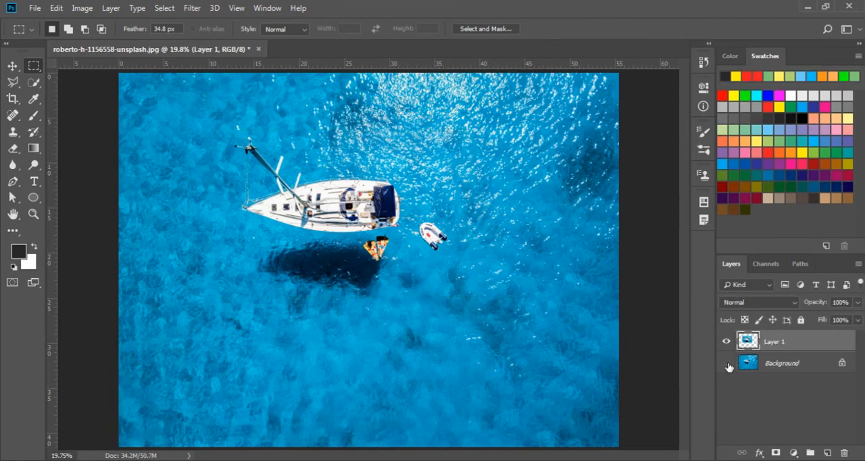
- Hide the Background layer to view the feathered edges, show it again, and undo the paste and clear the selection
{"action": "left_click", "coordinate": [728, 364]}
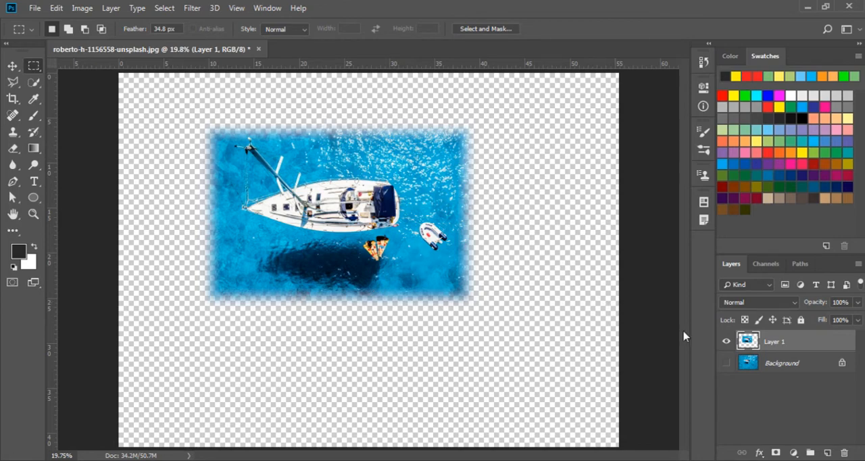
{"action": "left_click", "coordinate": [726, 363]}
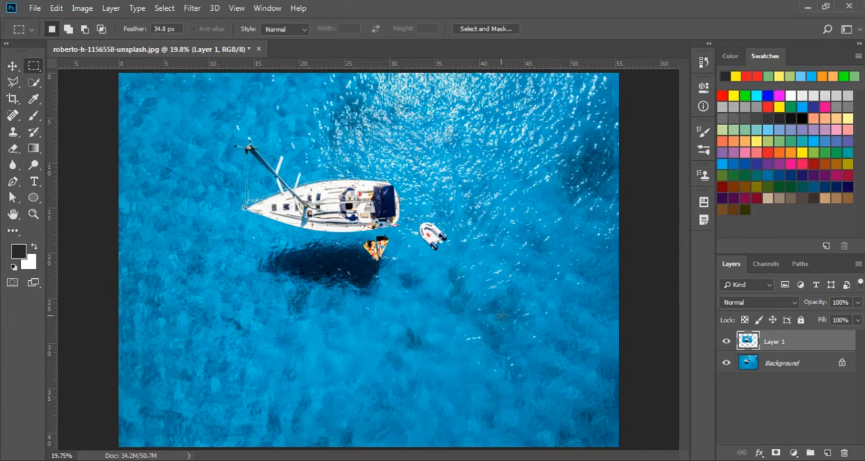
{"action": "key", "text": "ctrl+z"}
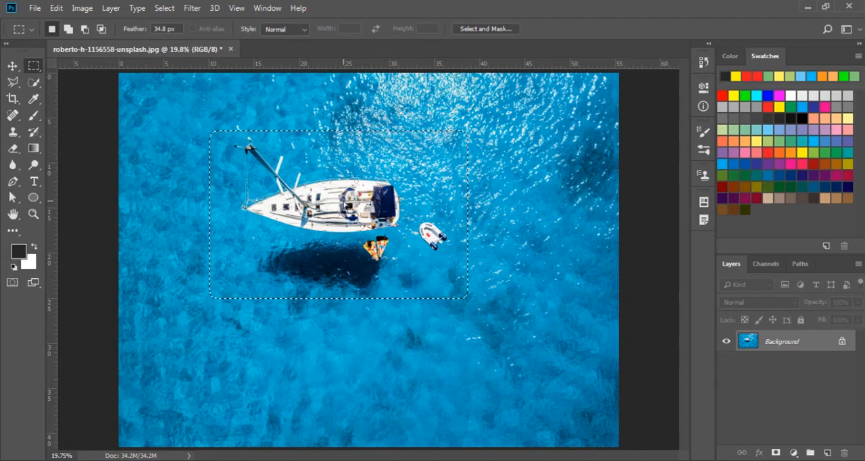
{"action": "key", "text": "ctrl+d"}
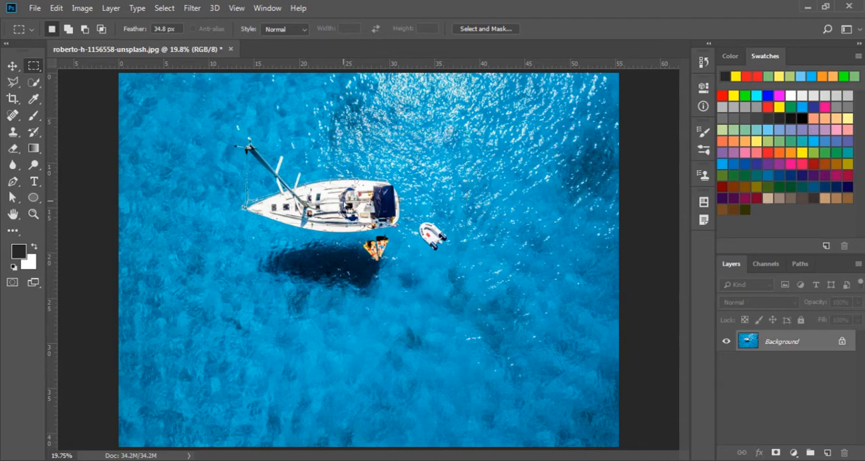
- Set the marquee style to Fixed Ratio with a width of 1.04 and draw a tall, narrow selection over the sailboat's bow
{"action": "left_click", "coordinate": [291, 30]}
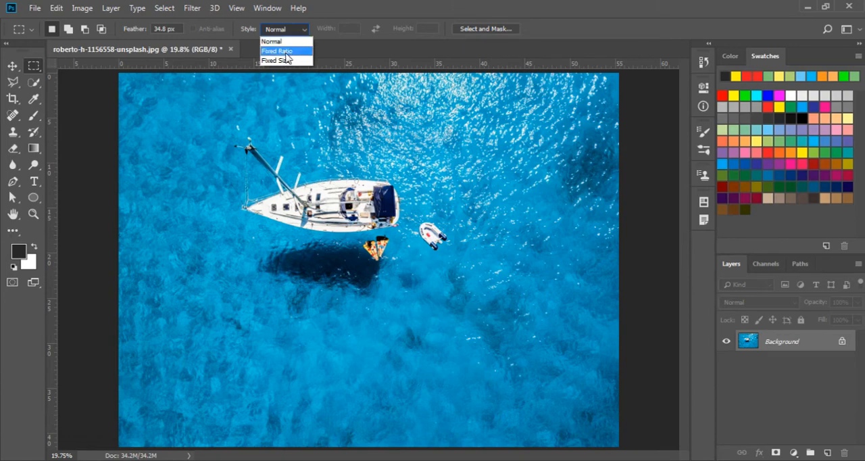
{"action": "left_click", "coordinate": [293, 51]}
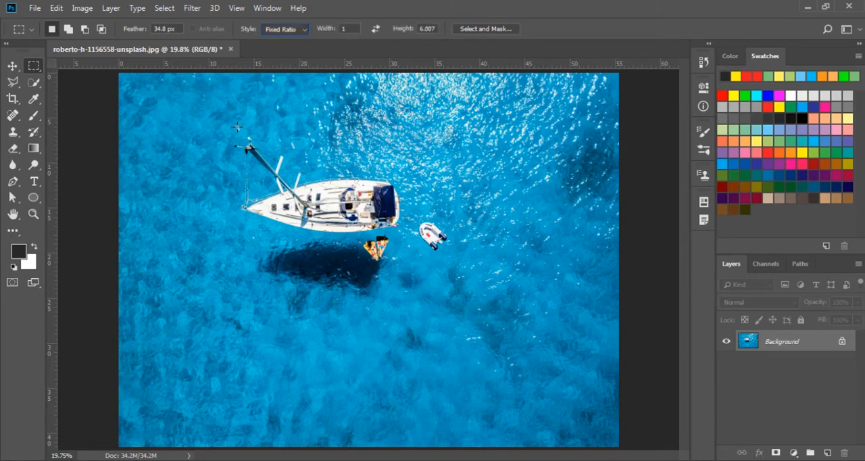
{"action": "double_click", "coordinate": [342, 29]}
{"action": "type", "text": "1.04"}
{"action": "left_click_drag", "start_coordinate": [222, 127], "coordinate": [229, 170]}
{"action": "left_click_drag", "start_coordinate": [291, 172], "coordinate": [416, 340]}
- Swap the fixed ratio's width and height, draw a wide selection just above the sailboat, and clear it
{"action": "left_click", "coordinate": [377, 29]}
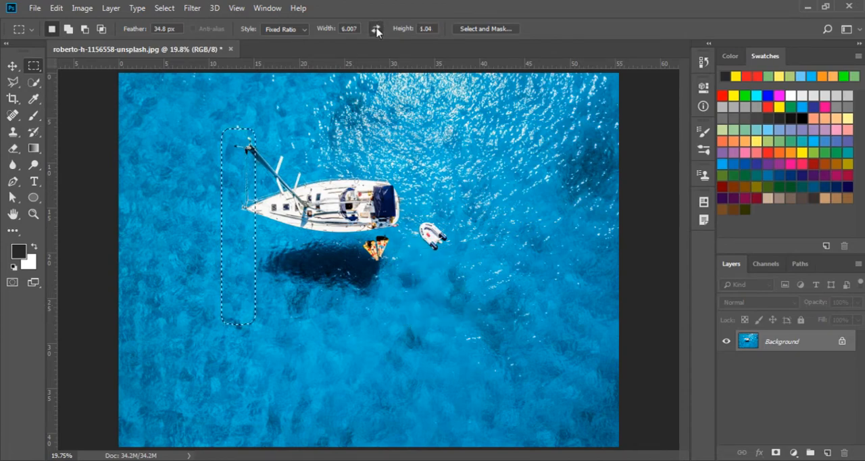
{"action": "left_click_drag", "start_coordinate": [310, 291], "coordinate": [527, 295]}
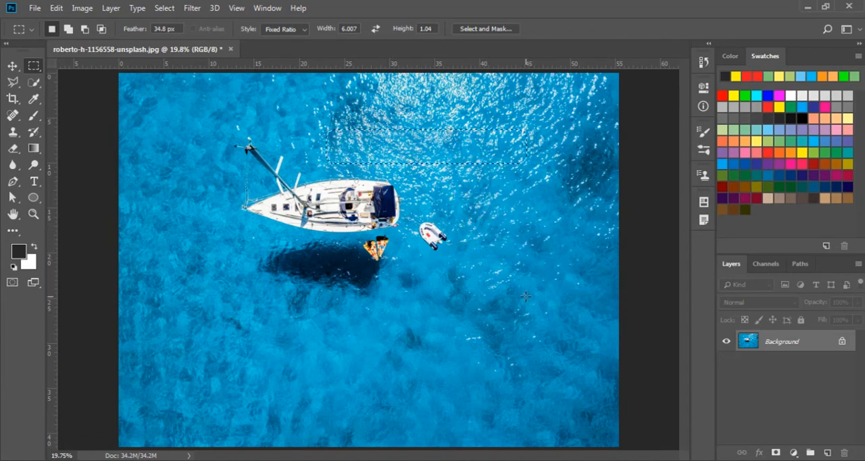
{"action": "left_click", "coordinate": [383, 163]}
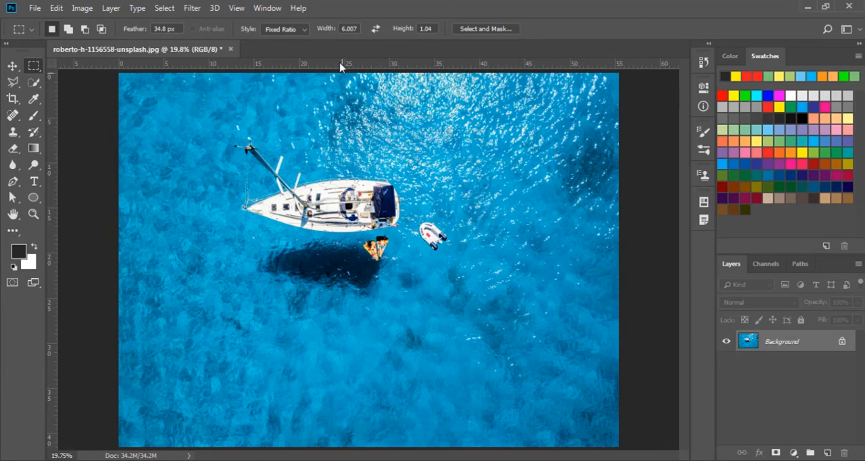
- Place Fixed Size selections over the sailboat, starting at 663 by 250 px and changing the width for the next, and clear the selection
{"action": "left_click", "coordinate": [290, 30]}
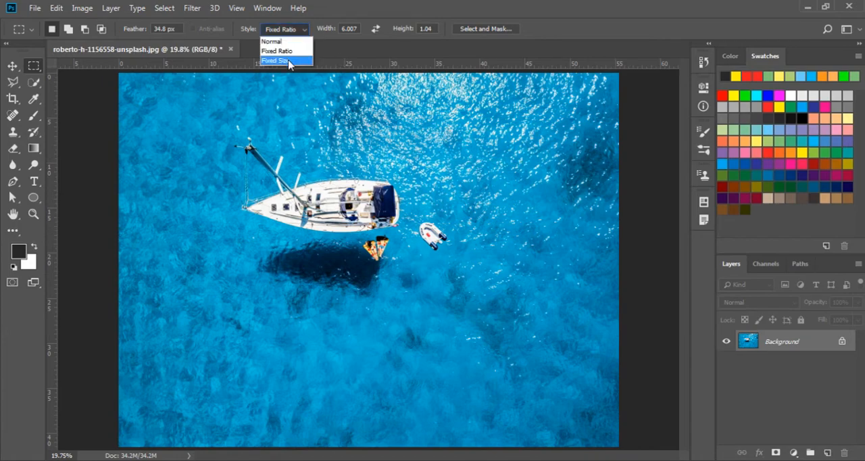
{"action": "left_click", "coordinate": [290, 61]}
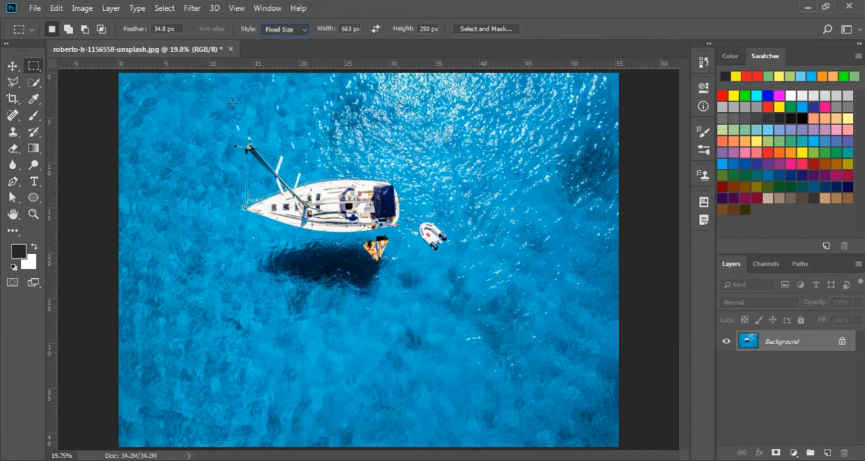
{"action": "left_click_drag", "start_coordinate": [235, 142], "coordinate": [246, 318]}
{"action": "left_click_drag", "start_coordinate": [328, 32], "coordinate": [396, 39]}
{"action": "left_click", "coordinate": [342, 116]}
{"action": "left_click_drag", "start_coordinate": [367, 147], "coordinate": [271, 284]}
{"action": "key", "text": "ctrl+d"}
- Copy an anti-aliased elliptical area around the sailboat and dinghy onto a new layer, and hide the Background layer
{"action": "right_click", "coordinate": [36, 68]}
{"action": "left_click", "coordinate": [61, 79]}
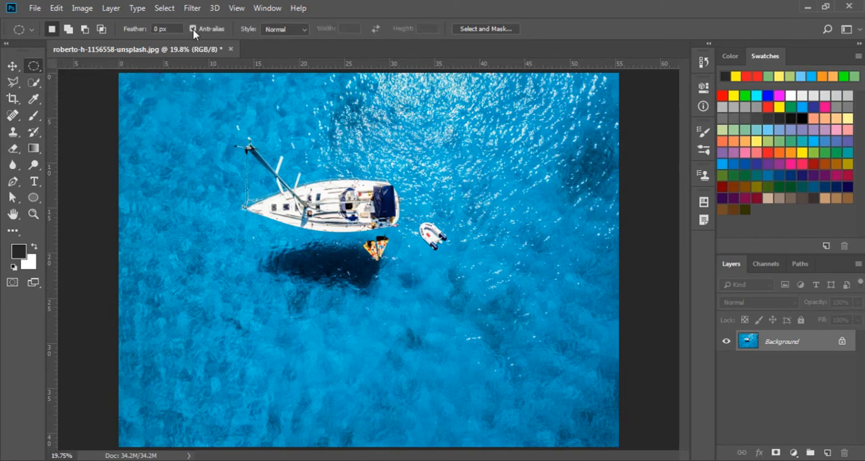
{"action": "left_click_drag", "start_coordinate": [198, 124], "coordinate": [477, 336]}
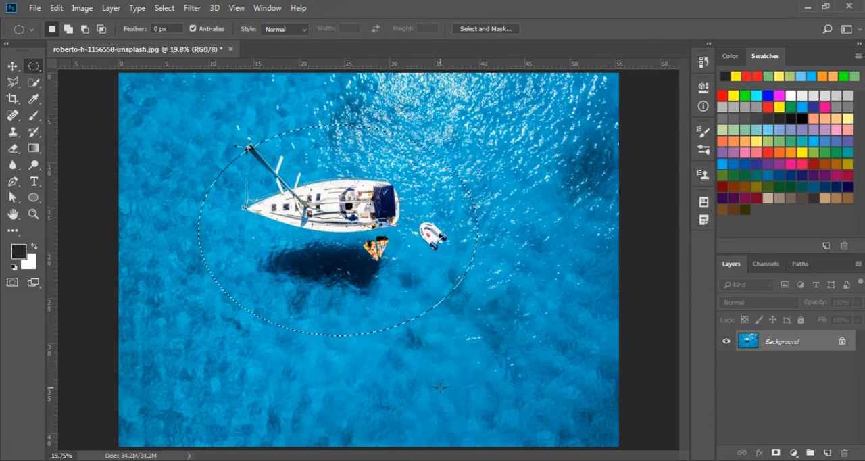
{"action": "key", "text": "ctrl+j"}
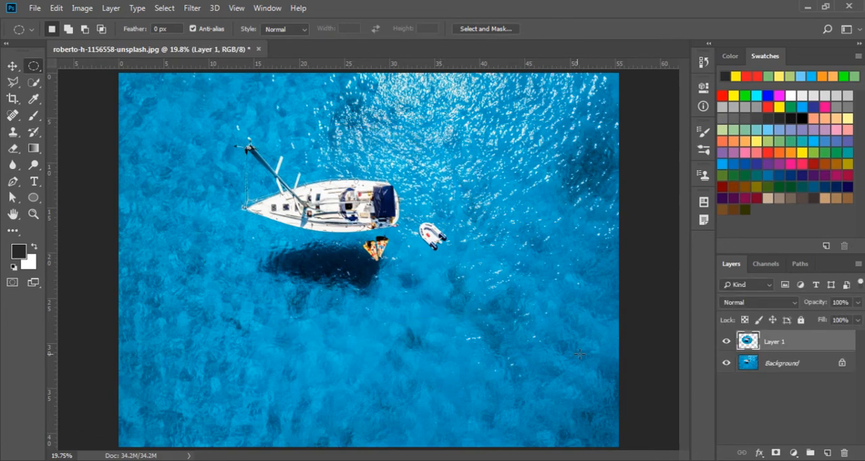
{"action": "left_click", "coordinate": [726, 363]}
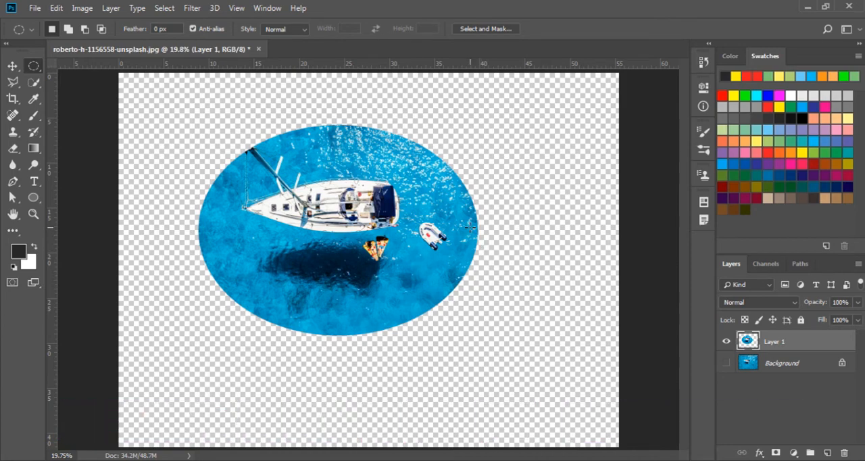
- Examine the smoothness of the copied ellipse's right edge at 400% zoom, and undo the layer copy
{"action": "key", "text": "z"}
{"action": "left_click_drag", "start_coordinate": [479, 233], "coordinate": [545, 240]}
{"action": "left_click", "coordinate": [511, 240]}
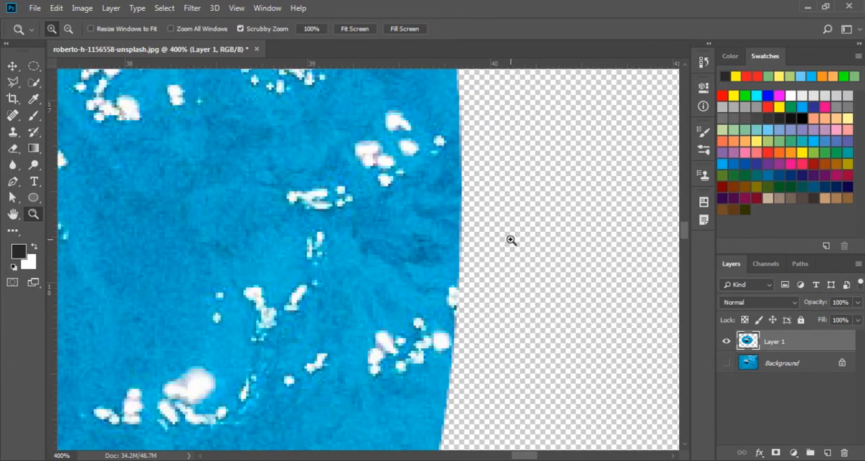
{"action": "left_click_drag", "start_coordinate": [341, 256], "coordinate": [341, 256]}
{"action": "key", "text": "ctrl+z"}
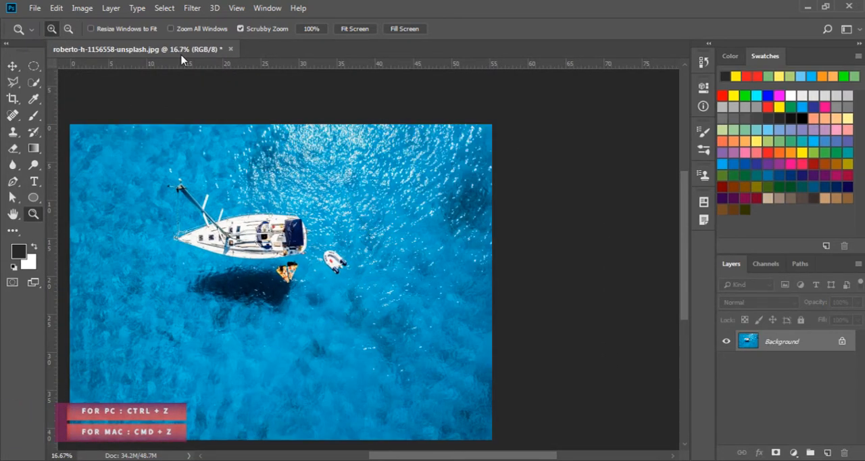
- Turn off anti-aliasing, copy an elliptical area around the sailboat and dinghy onto a new layer, and hide the Background layer
{"action": "left_click", "coordinate": [38, 67]}
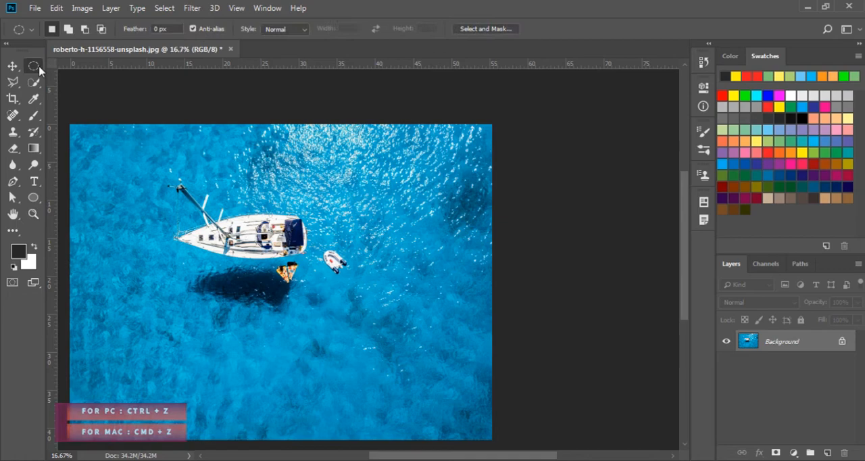
{"action": "left_click", "coordinate": [192, 28]}
{"action": "left_click_drag", "start_coordinate": [163, 165], "coordinate": [363, 324]}
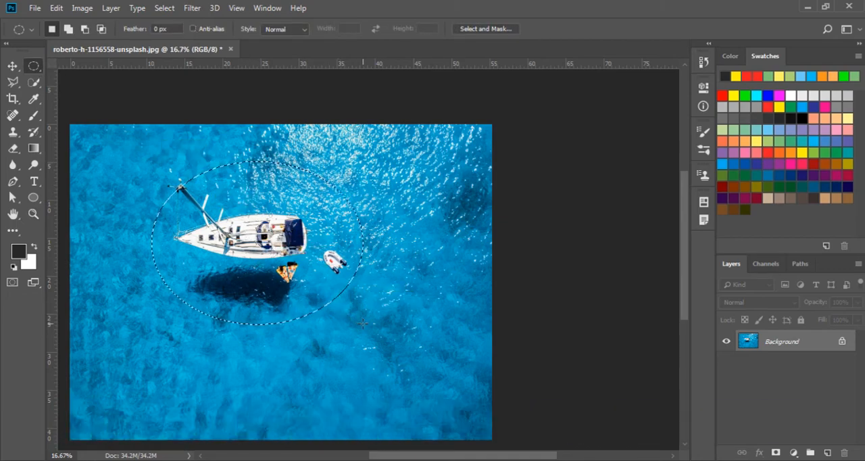
{"action": "key", "text": "ctrl+j"}
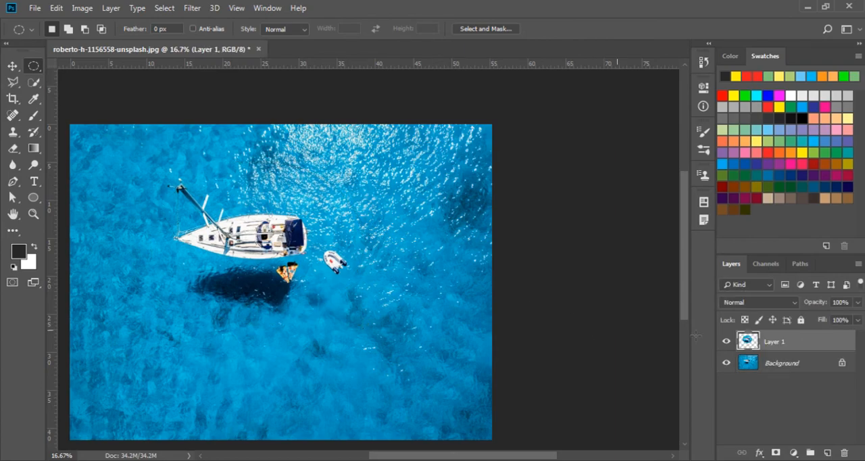
{"action": "left_click", "coordinate": [727, 364]}
- Examine the pixels along the right edge of the copied non-anti-aliased ellipse at 500% zoom
{"action": "key", "text": "z"}
{"action": "left_click", "coordinate": [365, 229]}
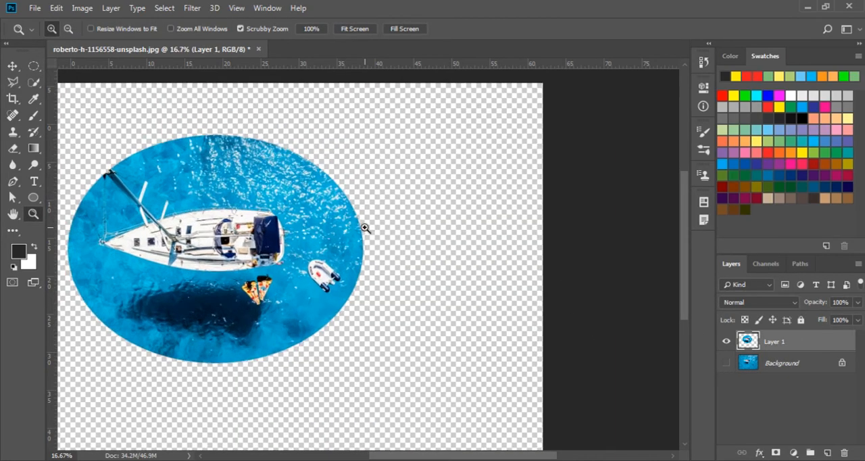
{"action": "left_click", "coordinate": [365, 228]}
{"action": "left_click", "coordinate": [356, 228]}
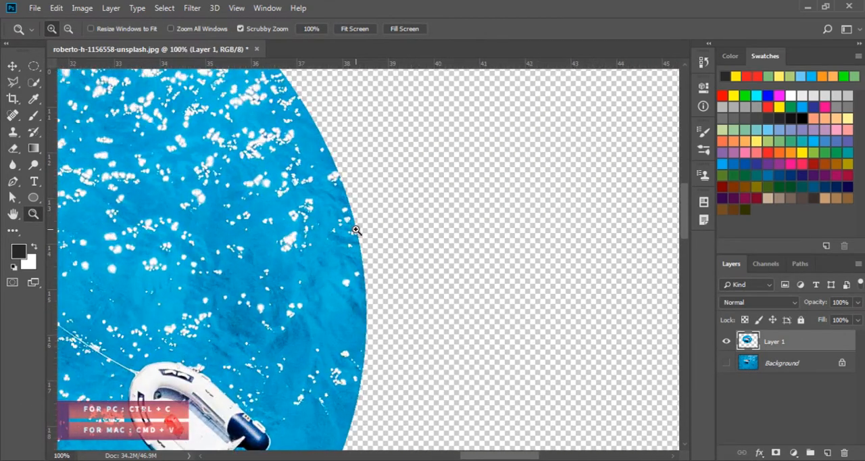
{"action": "left_click", "coordinate": [356, 229]}
{"action": "left_click", "coordinate": [356, 230]}
{"action": "left_click", "coordinate": [356, 230]}
{"action": "left_click", "coordinate": [356, 230]}
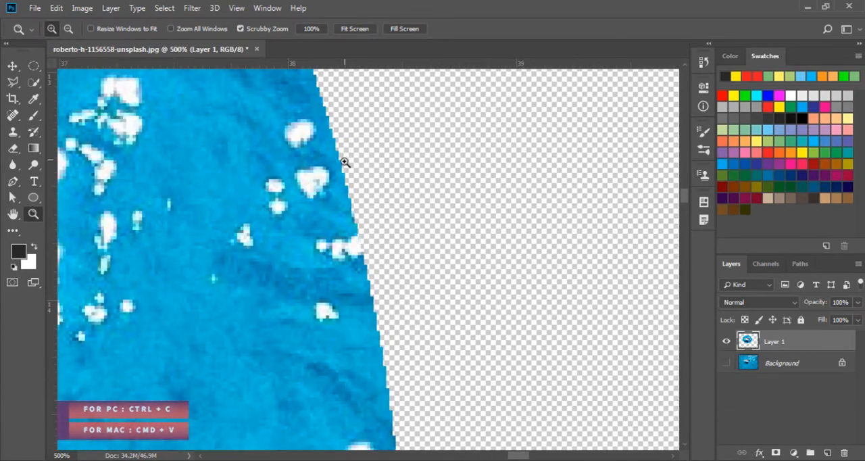
{"action": "left_click_drag", "start_coordinate": [359, 339], "coordinate": [333, 117]}
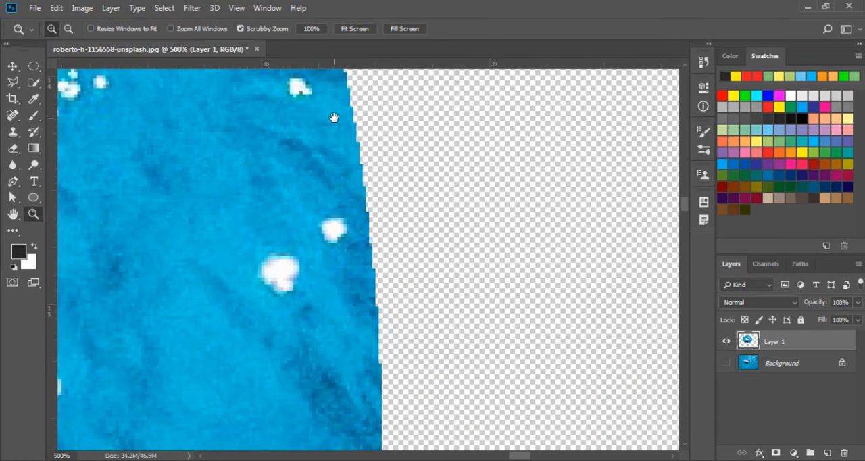
{"action": "left_click_drag", "start_coordinate": [362, 336], "coordinate": [342, 346]}
{"action": "left_click_drag", "start_coordinate": [307, 158], "coordinate": [342, 357]}
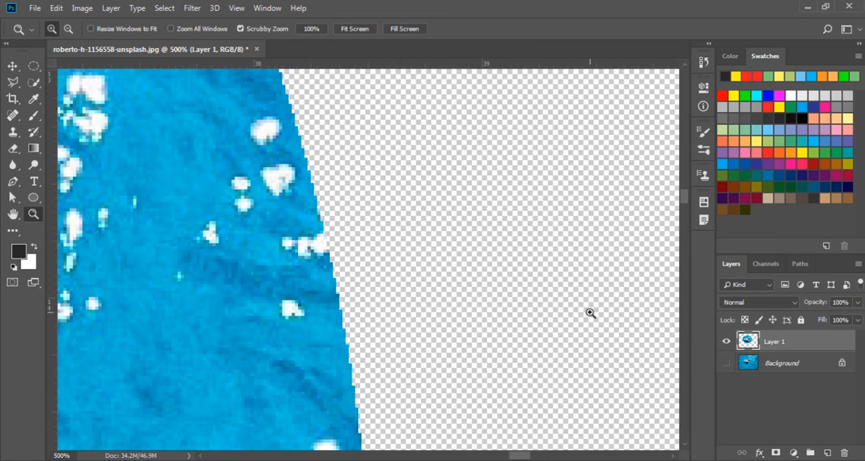
- Show the Background layer, undo the elliptical layer copy, and clear the selection with the whole photo fitted in view
{"action": "left_click", "coordinate": [726, 363]}
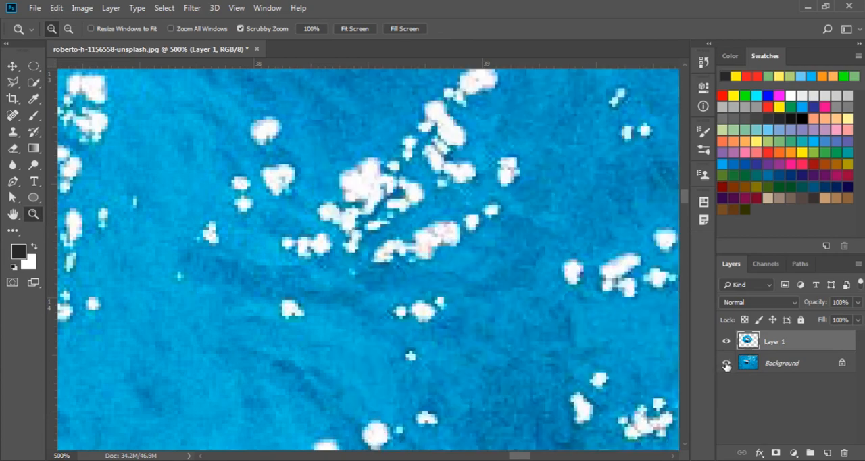
{"action": "key", "text": "ctrl+z"}
{"action": "left_click", "coordinate": [324, 267], "text": "alt"}
{"action": "left_click", "coordinate": [324, 267], "text": "alt"}
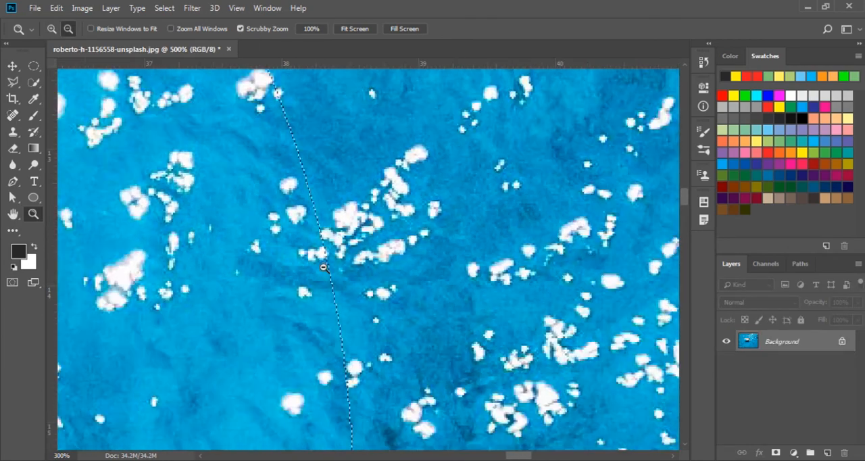
{"action": "left_click", "coordinate": [323, 267], "text": "alt"}
{"action": "left_click", "coordinate": [258, 271], "text": "alt"}
{"action": "left_click", "coordinate": [258, 271], "text": "alt"}
{"action": "left_click", "coordinate": [184, 283], "text": "alt"}
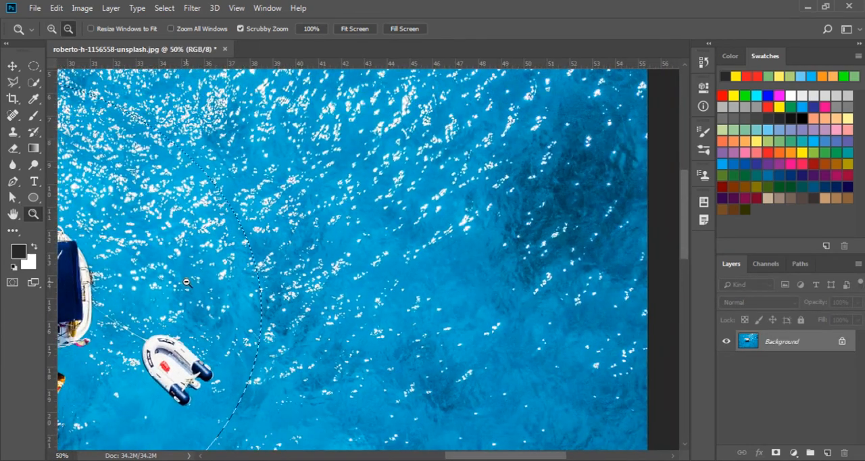
{"action": "left_click_drag", "start_coordinate": [186, 282], "coordinate": [451, 296]}
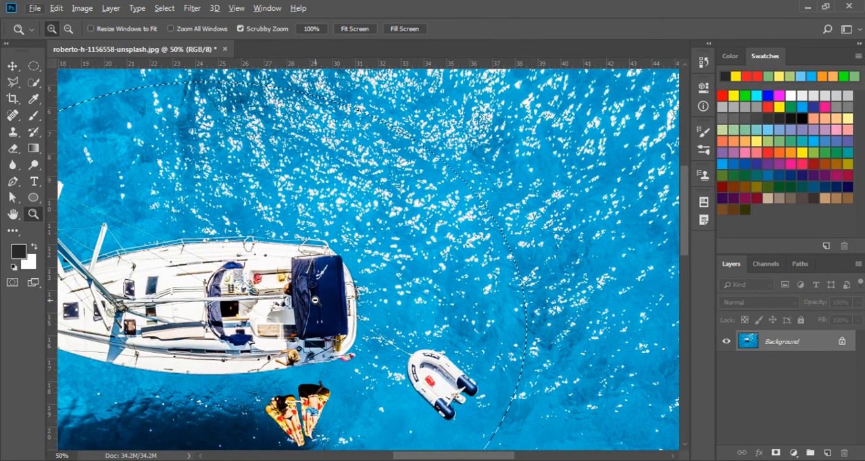
{"action": "left_click", "coordinate": [315, 299], "text": "alt"}
{"action": "key", "text": "ctrl+0"}
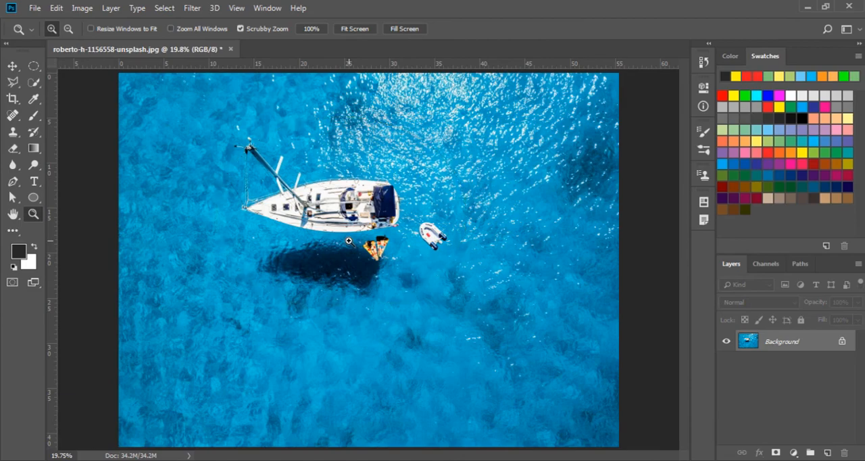